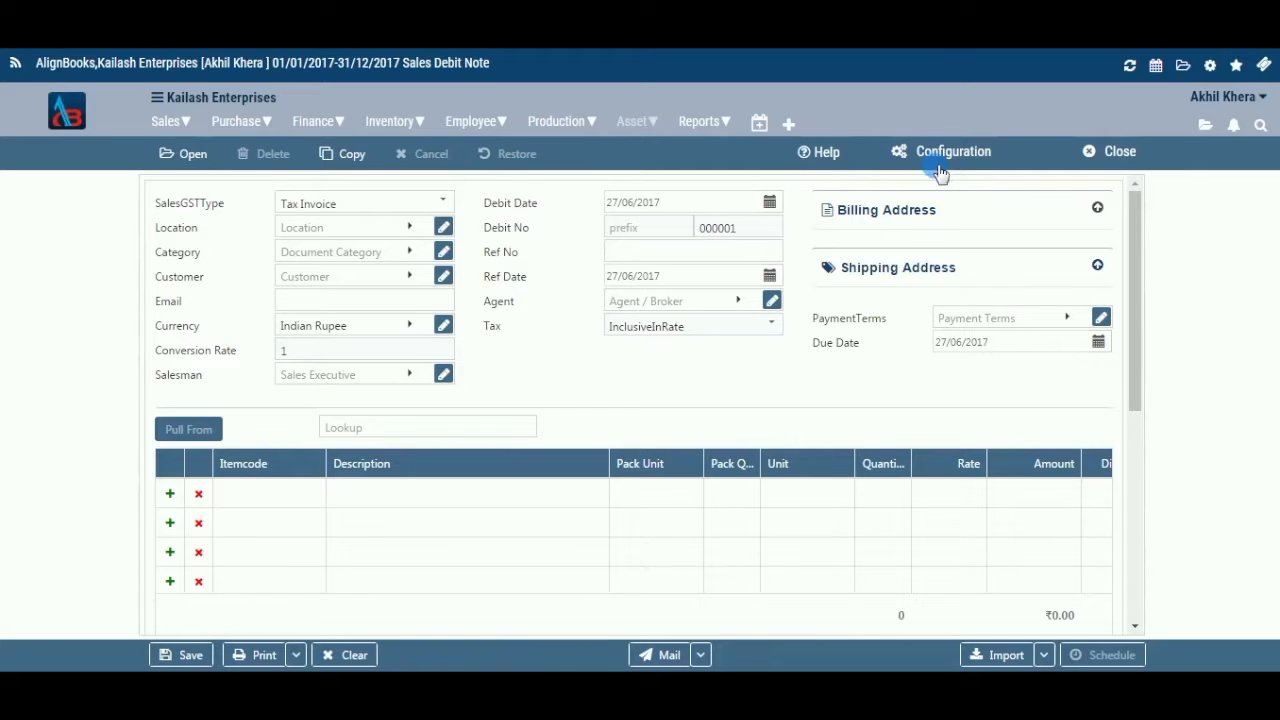
# Open the Sales Debit Note configuration options: General, Numeric Configuration, Email/SMS and Approval Configuration
pyautogui.click(962, 164)
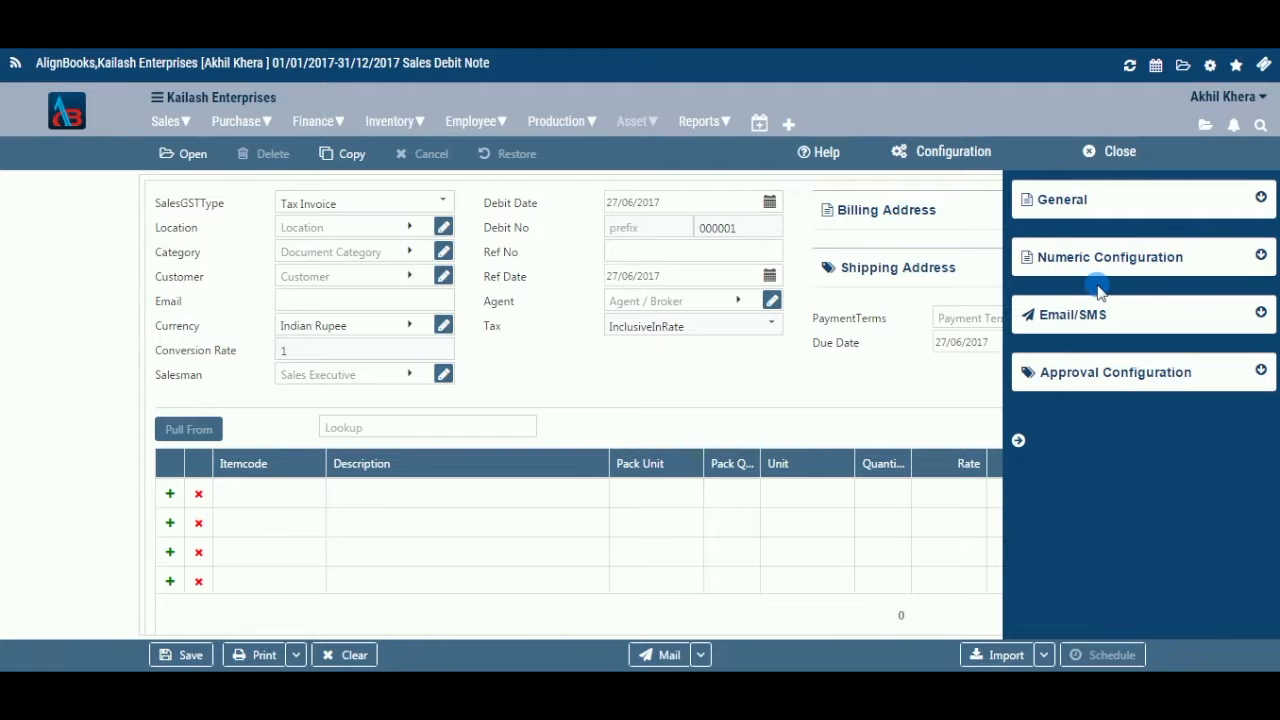
pyautogui.click(1018, 440)
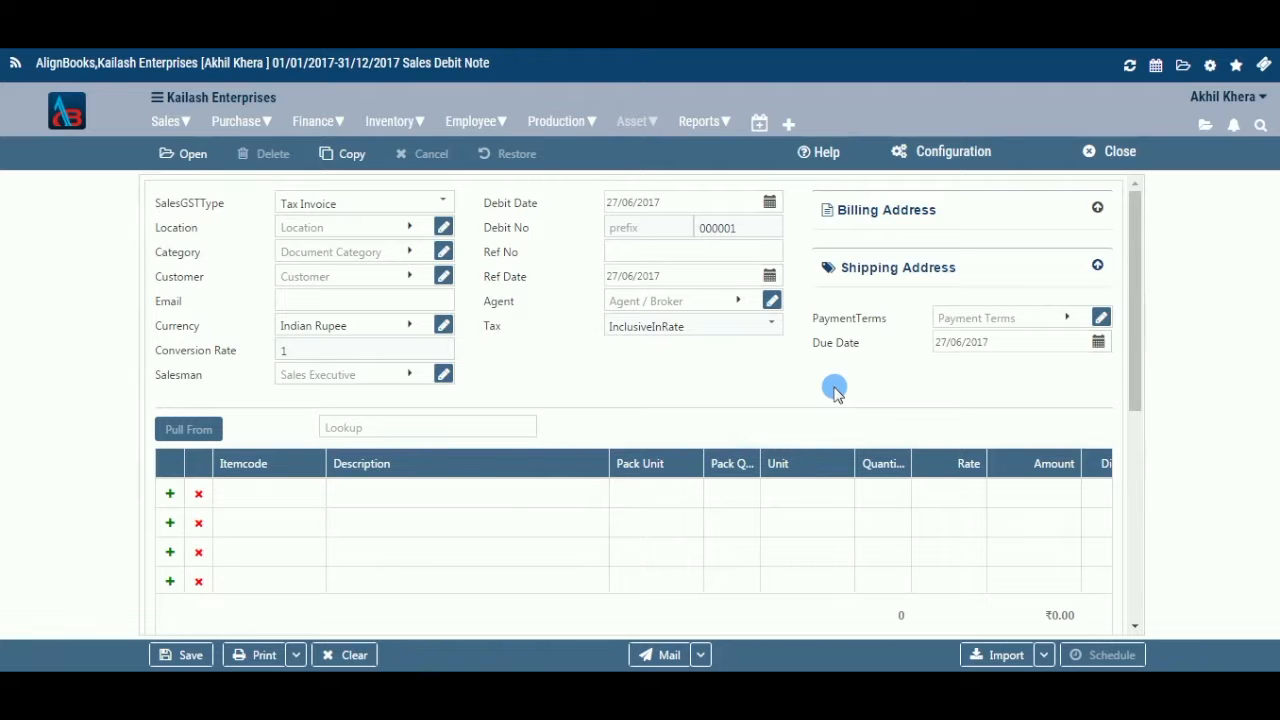
# Choose Gurgaon from the Location dropdown
pyautogui.click(412, 231)
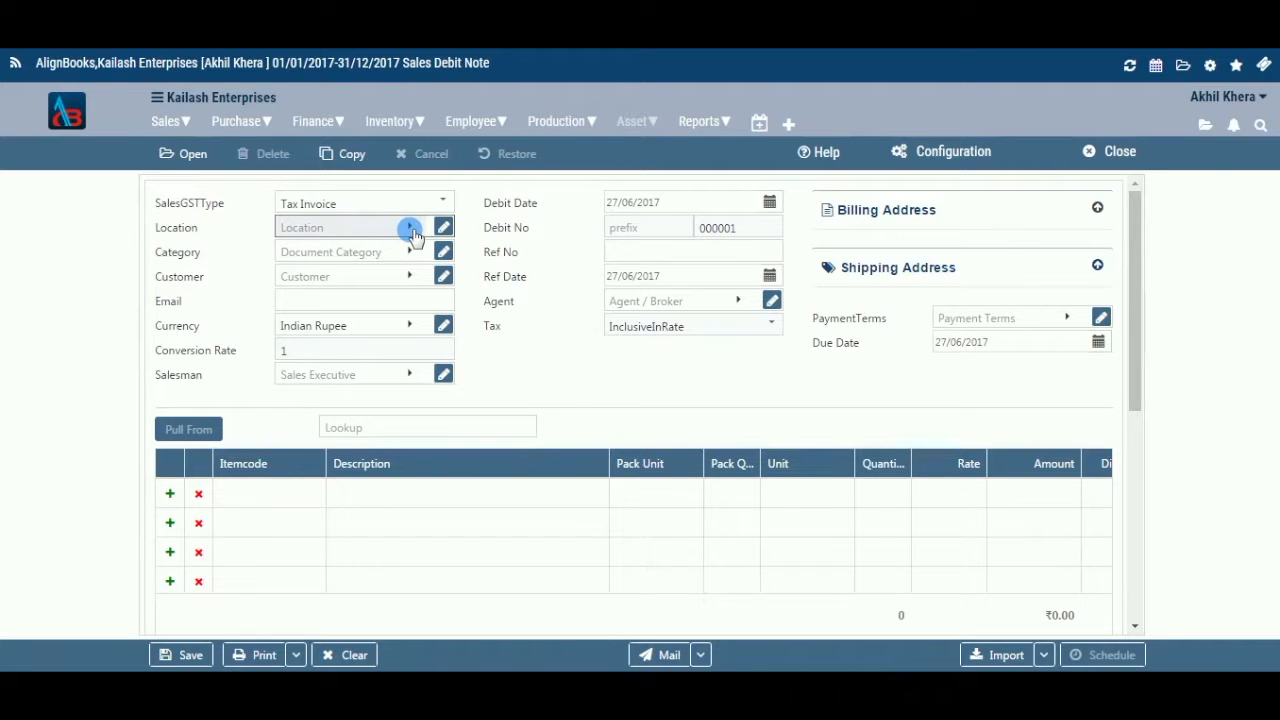
pyautogui.click(413, 231)
pyautogui.click(377, 346)
# Preview the new-location form and Gurgaon's location details, closing both without changes
pyautogui.click(408, 230)
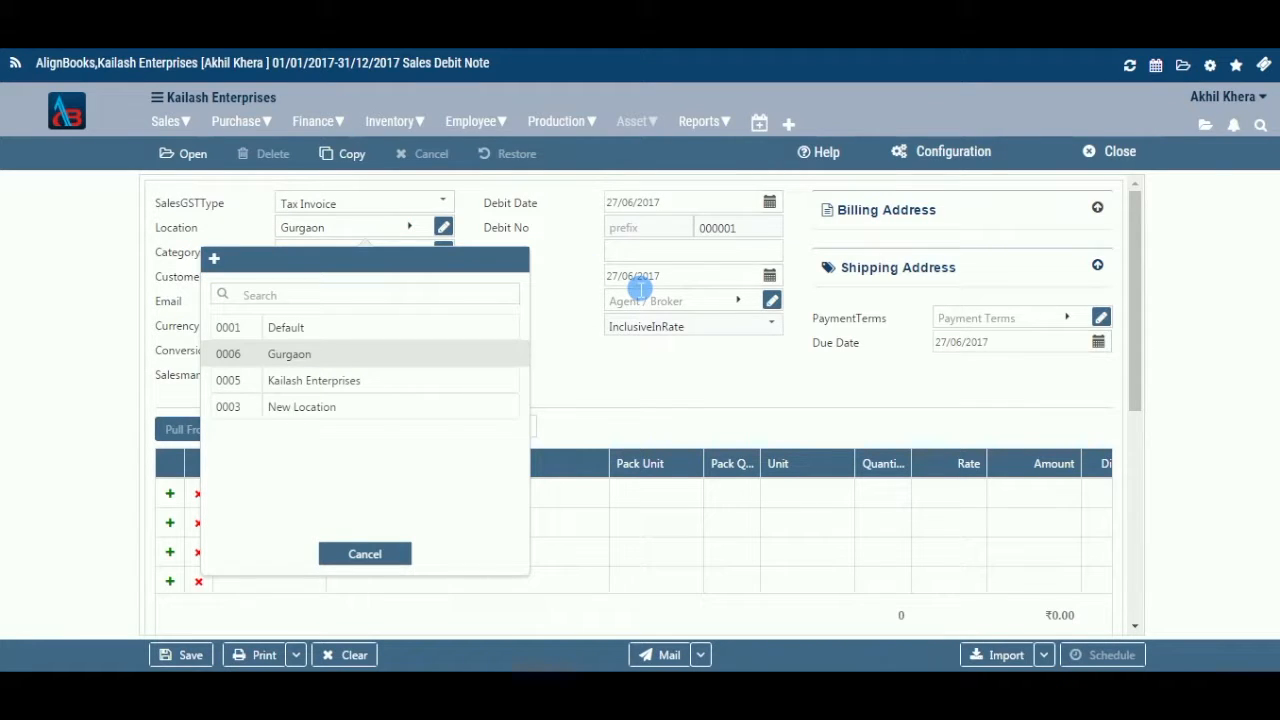
pyautogui.press('Return')
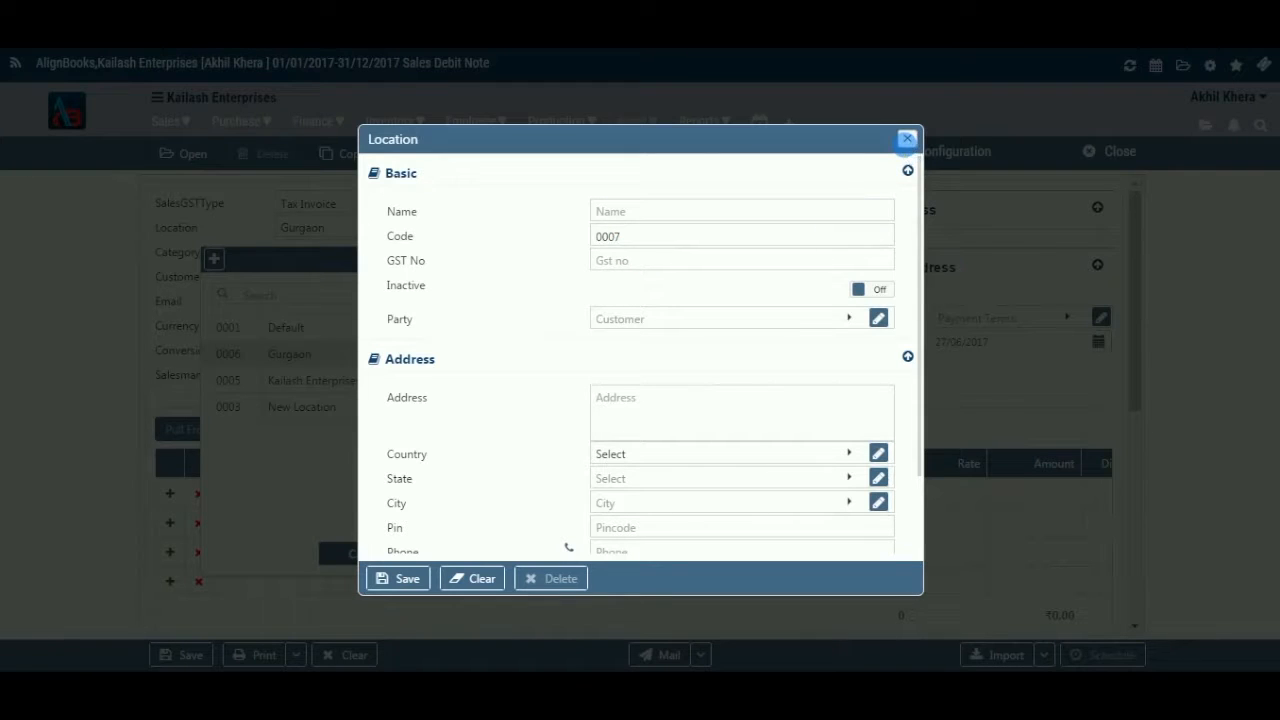
pyautogui.click(907, 141)
pyautogui.click(362, 560)
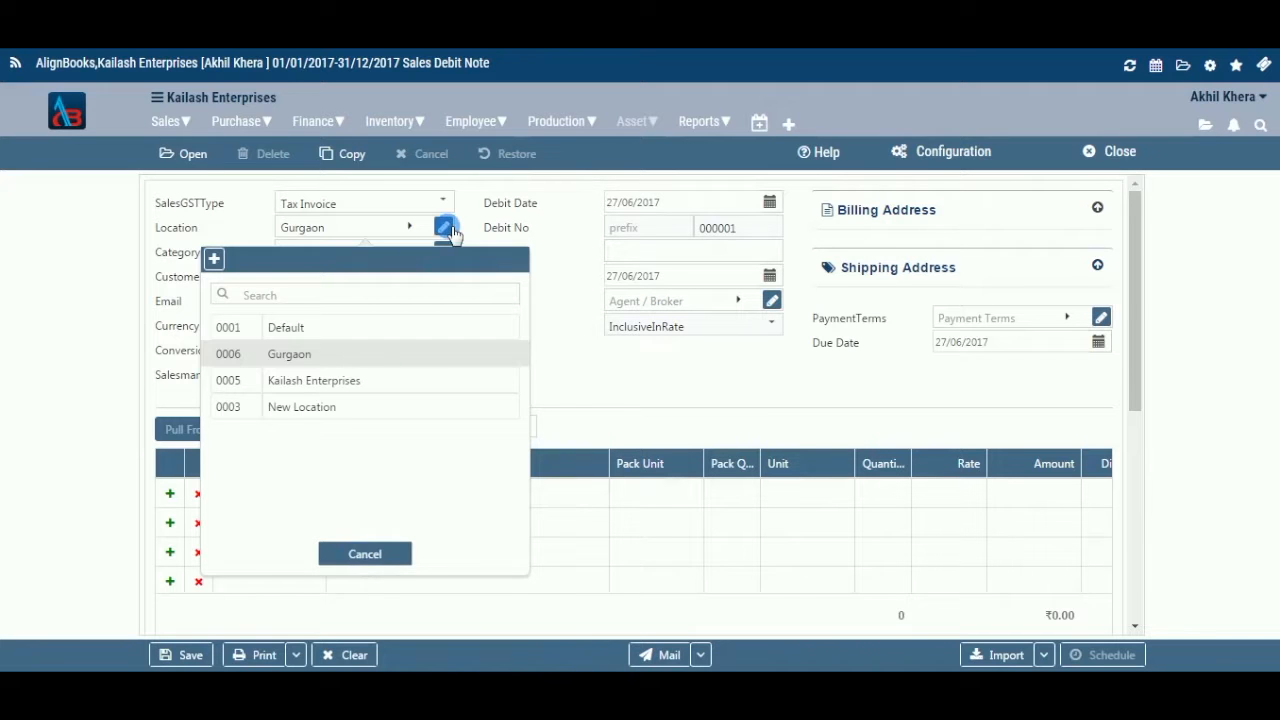
pyautogui.click(605, 250)
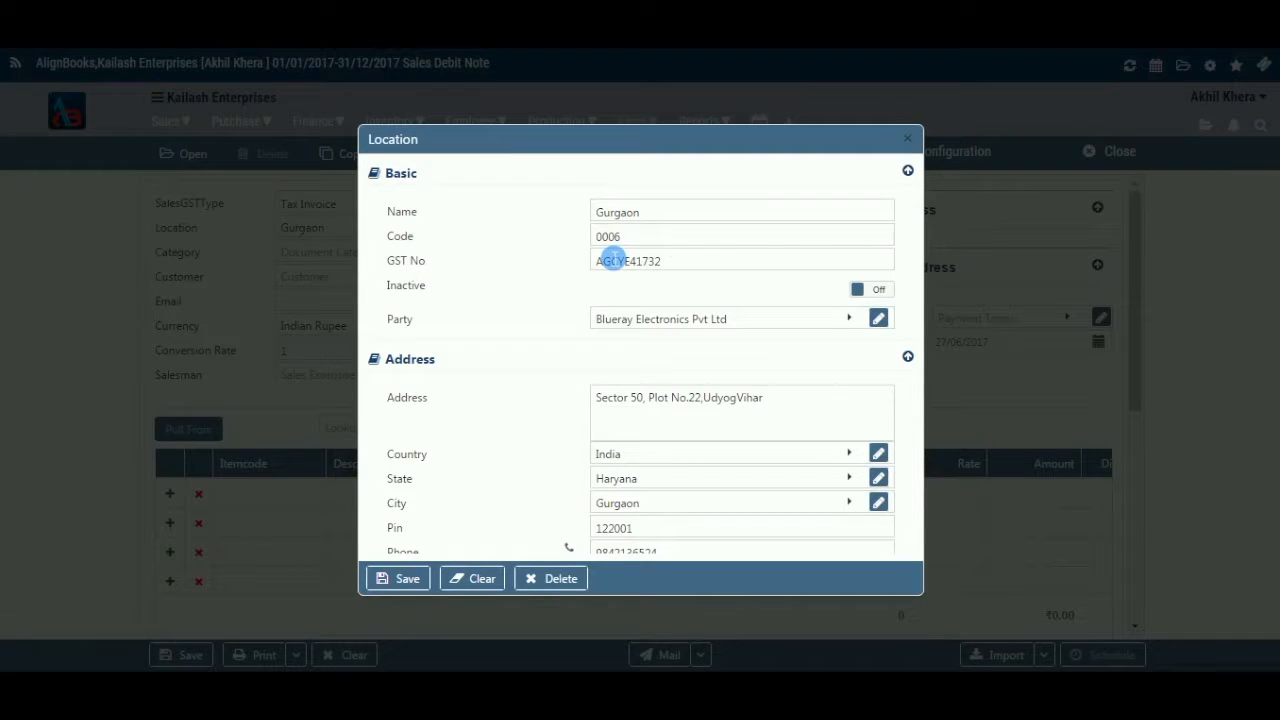
pyautogui.click(909, 141)
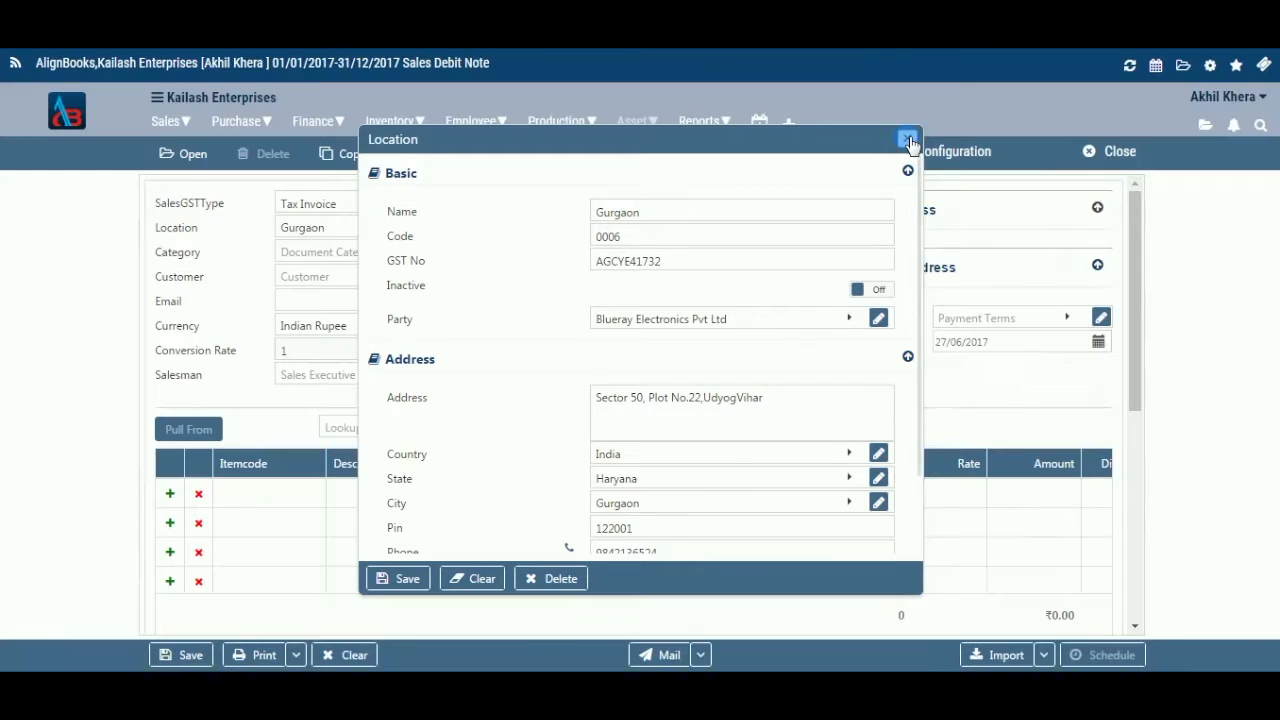
pyautogui.click(411, 252)
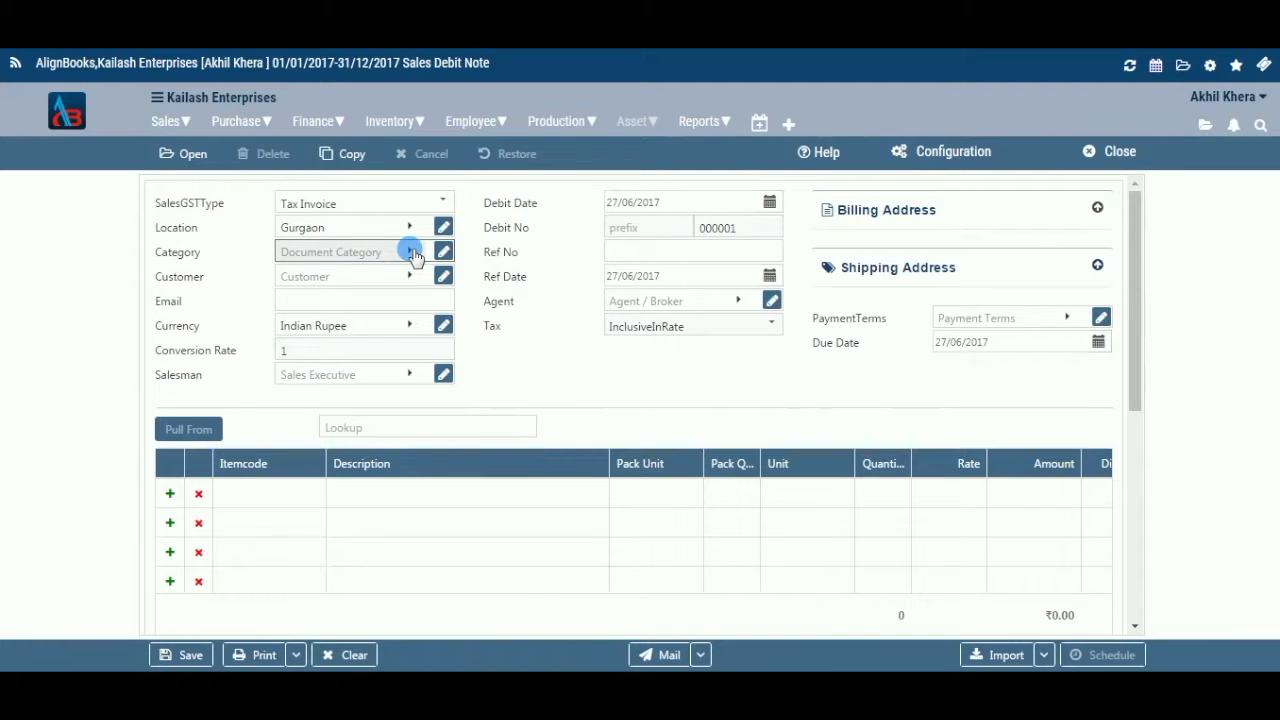
# Pick Retail as category and Skycell Teleservices Private Limited - On Line as customer
pyautogui.click(394, 376)
pyautogui.click(411, 278)
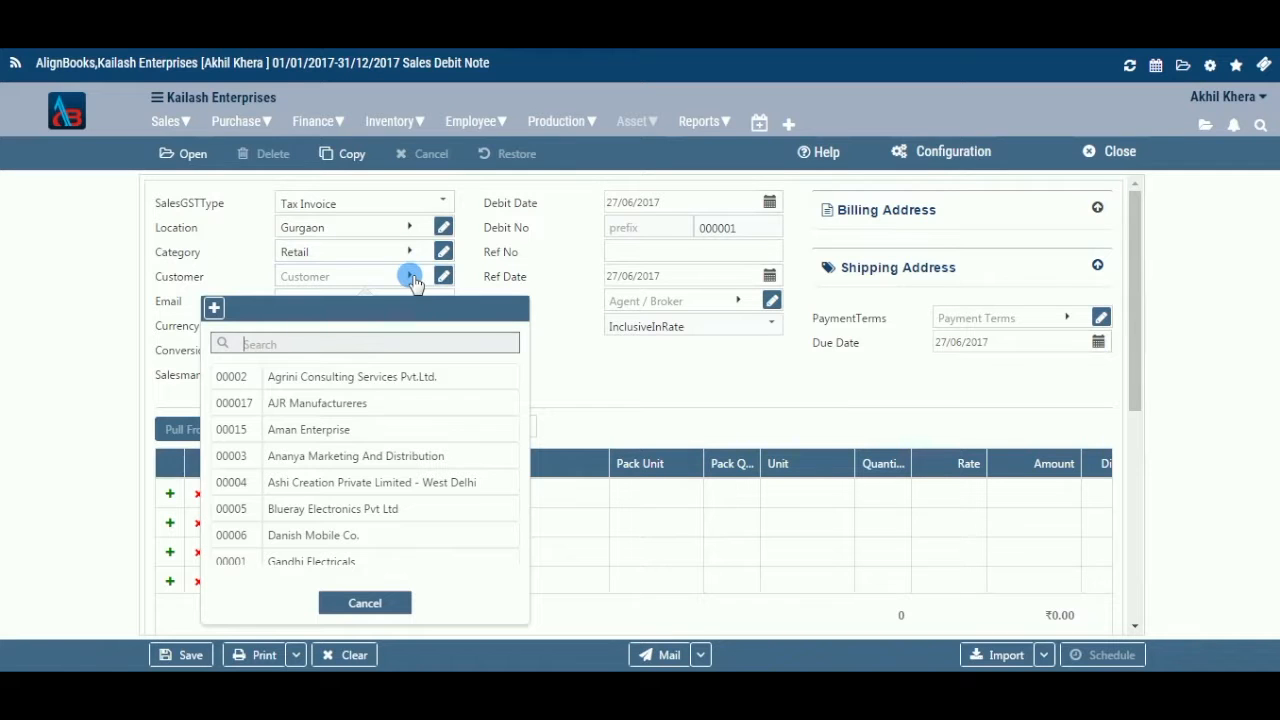
pyautogui.scroll(-3, 392, 487)
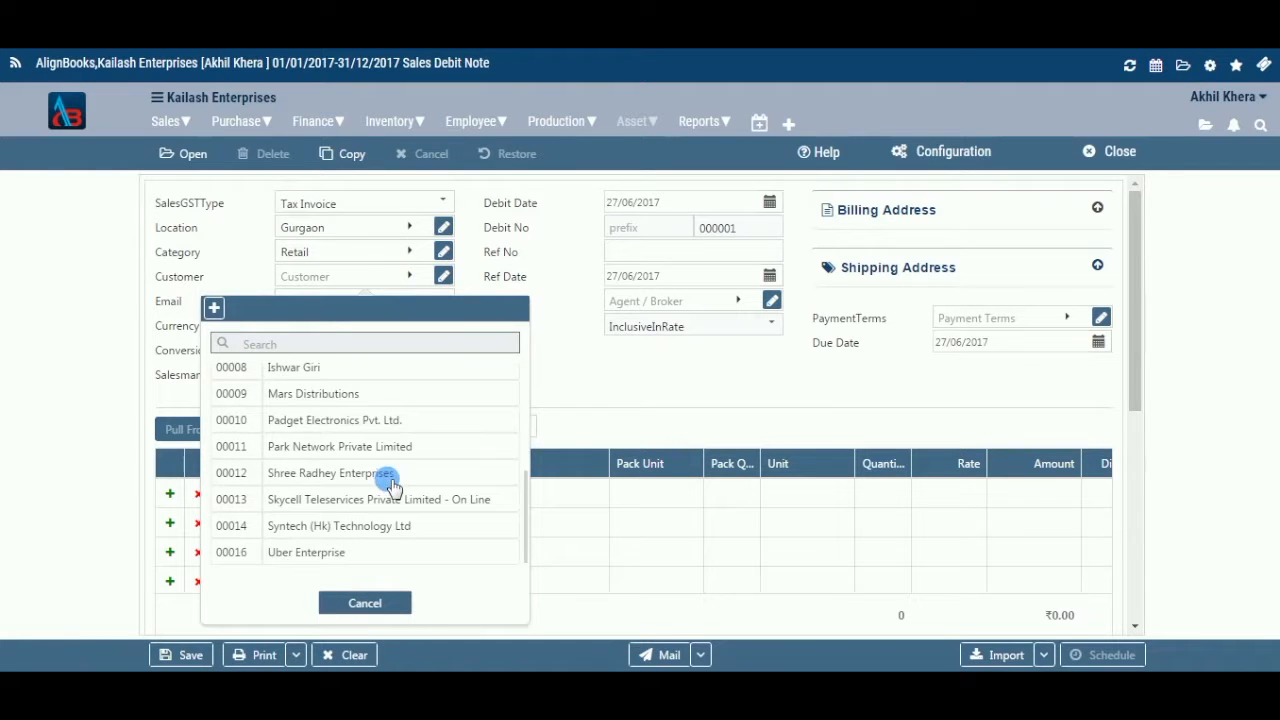
pyautogui.click(385, 495)
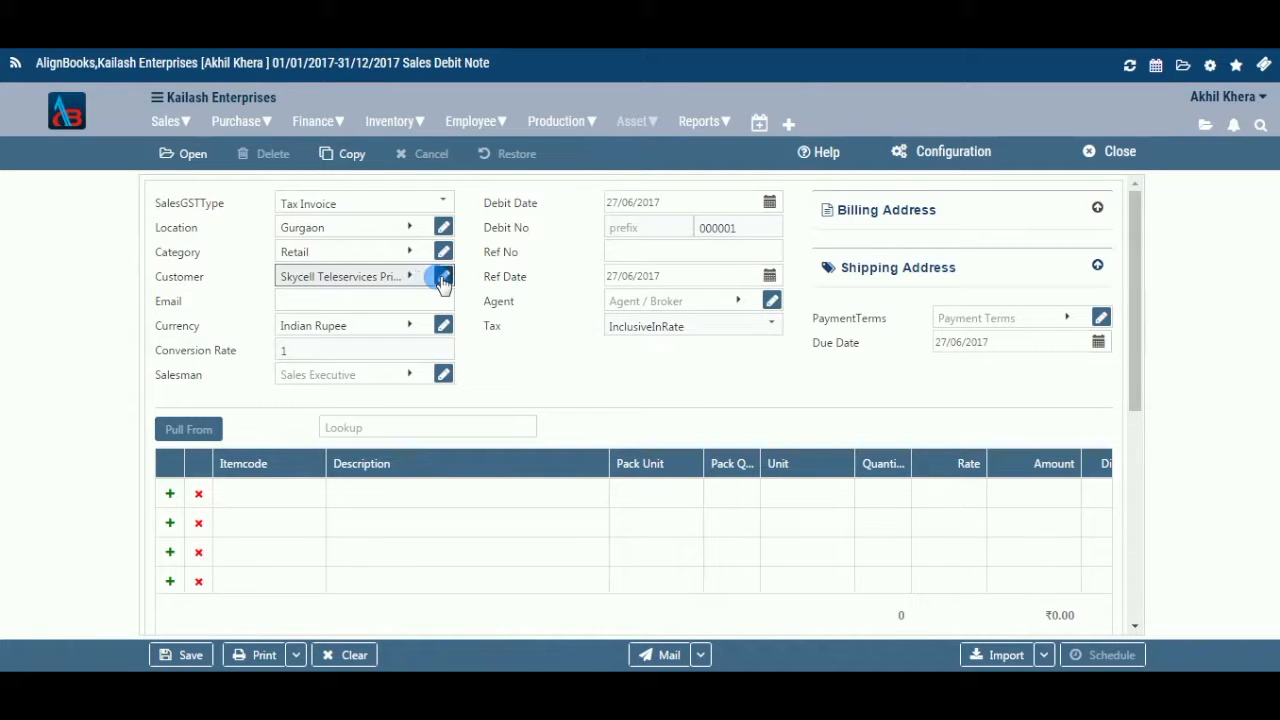
# Enter the customer's e-mail address and leave the currency at Indian Rupee
pyautogui.click(414, 304)
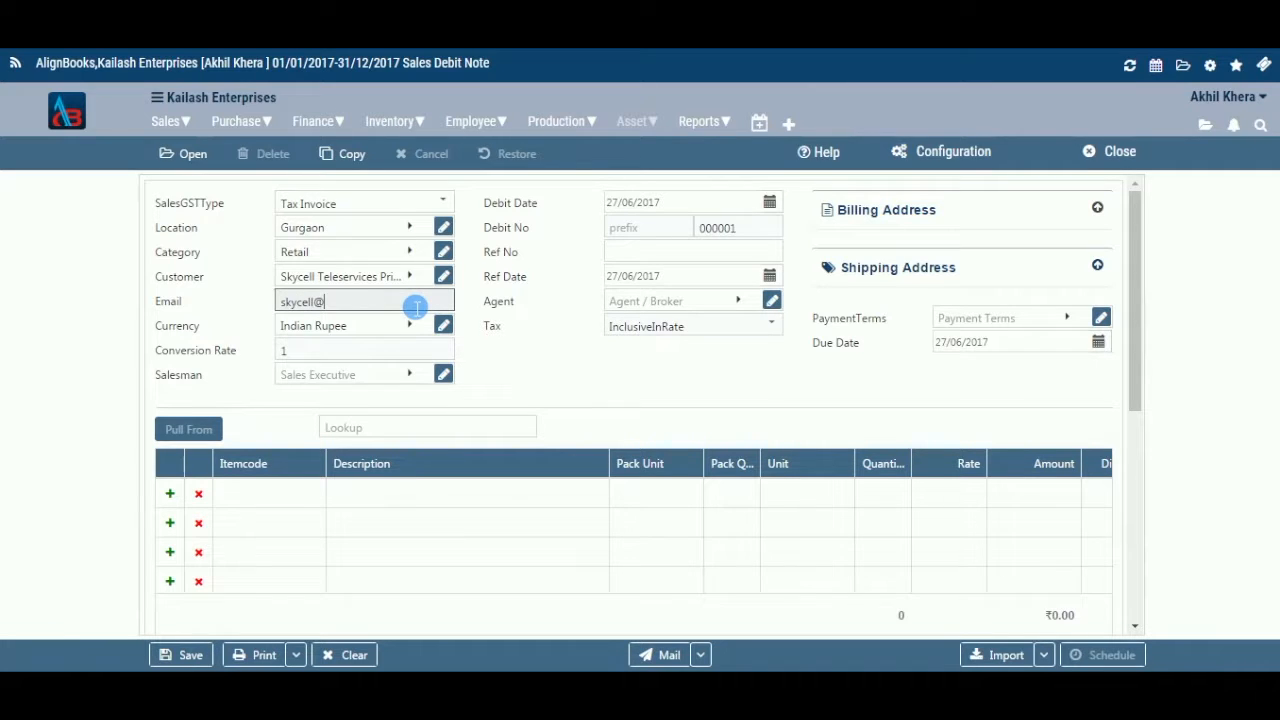
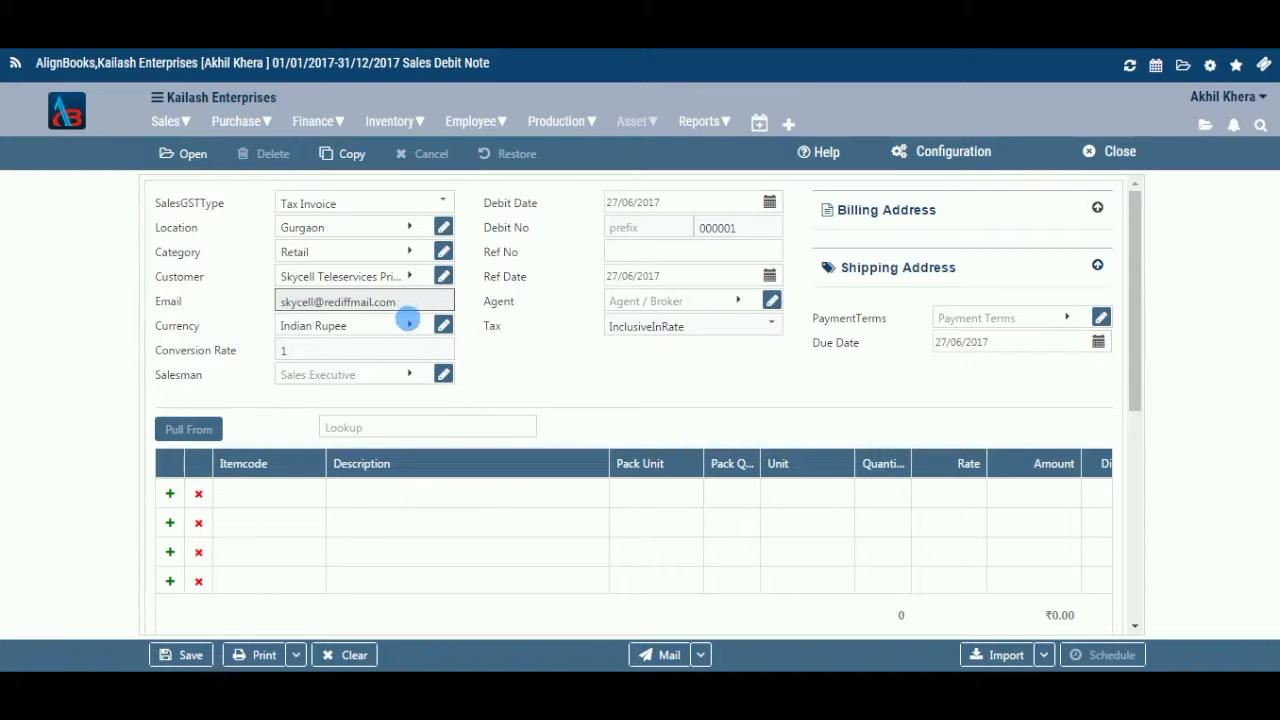
pyautogui.click(413, 325)
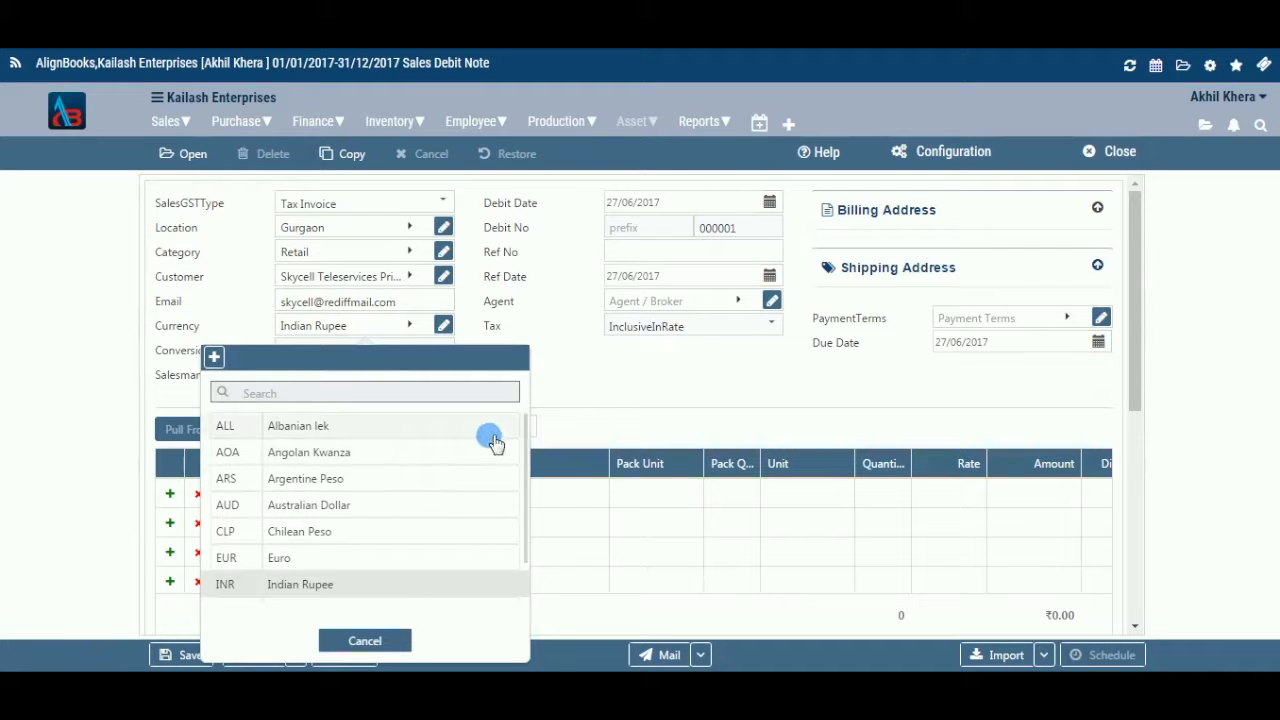
pyautogui.scroll(-2, 435, 515)
pyautogui.click(395, 640)
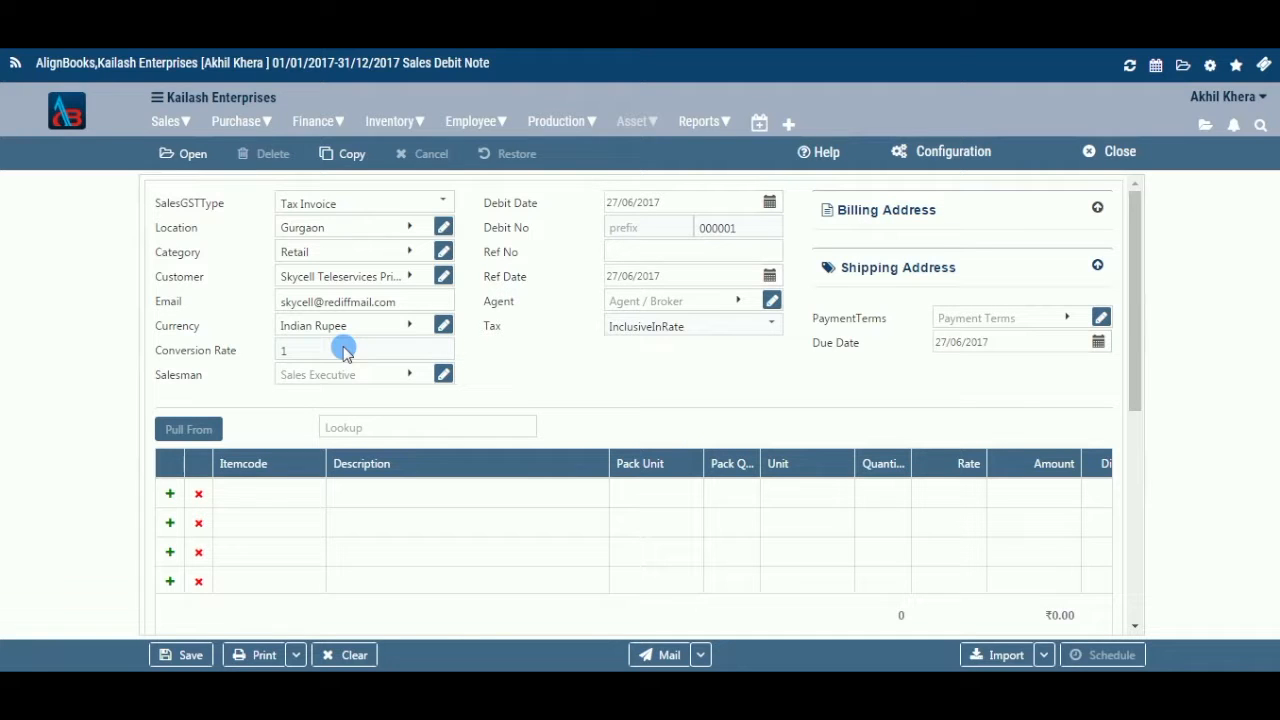
pyautogui.click(411, 373)
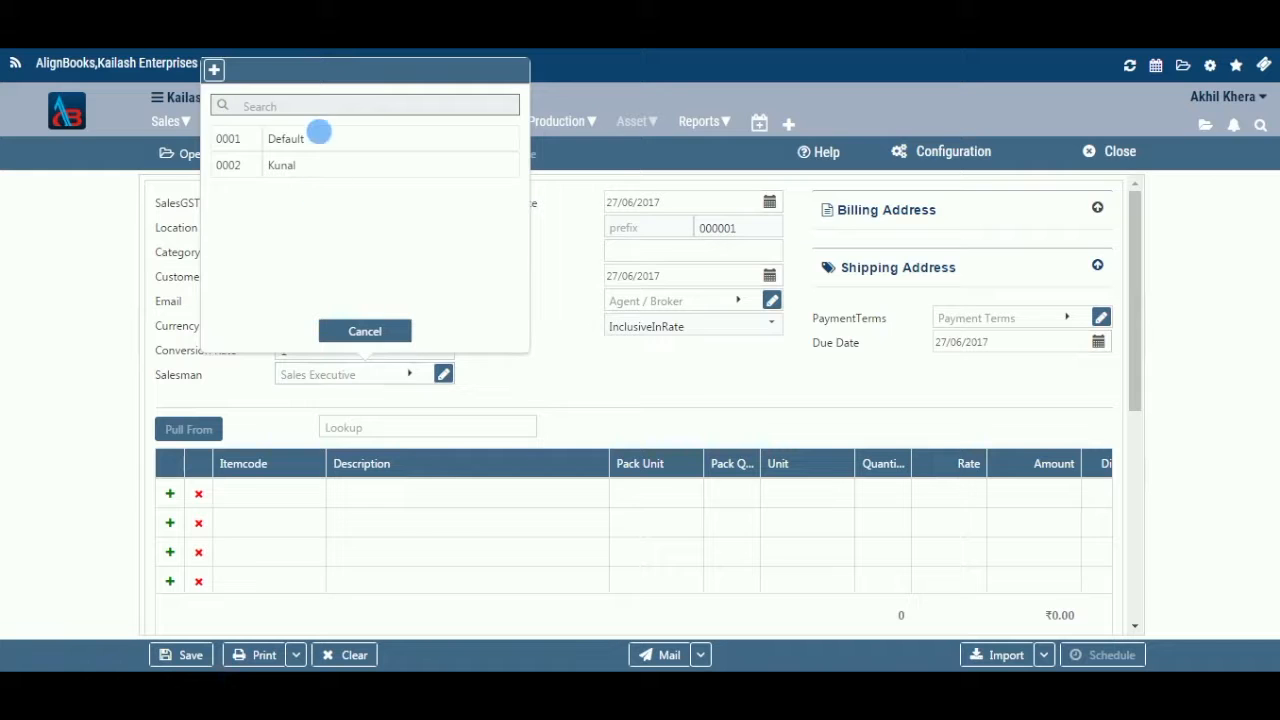
# Assign the second salesman from the lookup list to the debit note
pyautogui.click(320, 165)
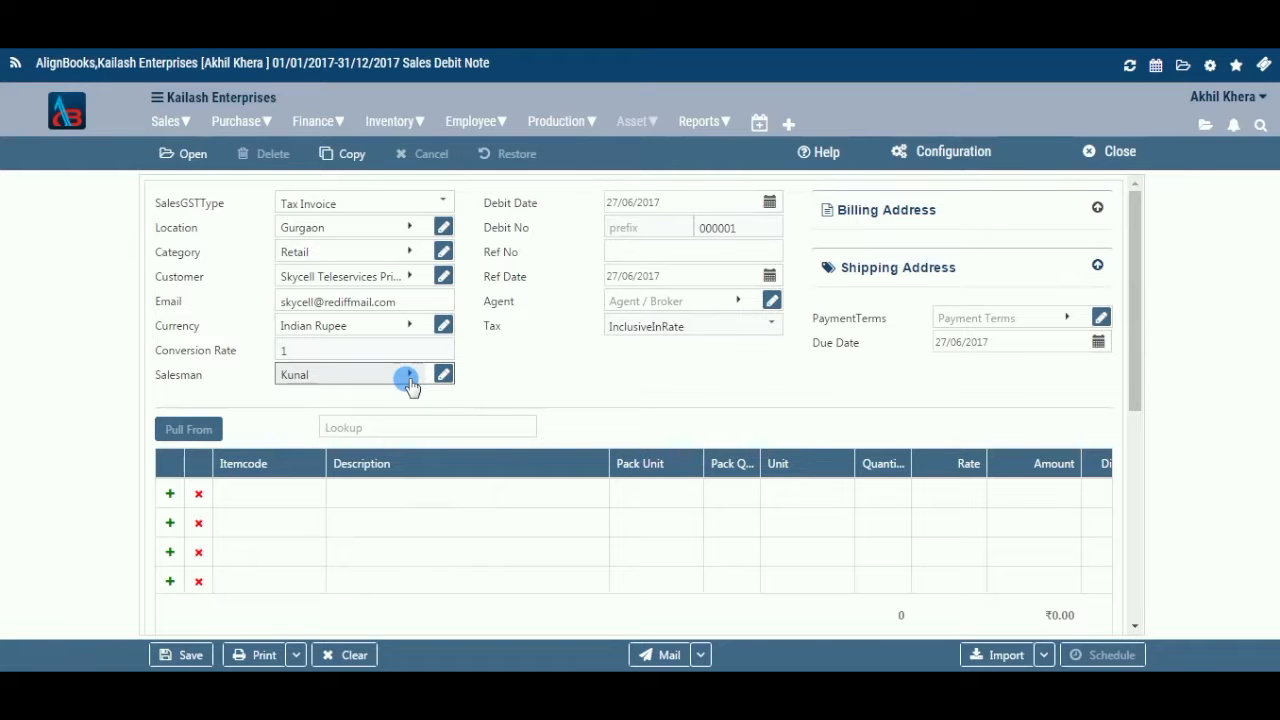
pyautogui.click(771, 203)
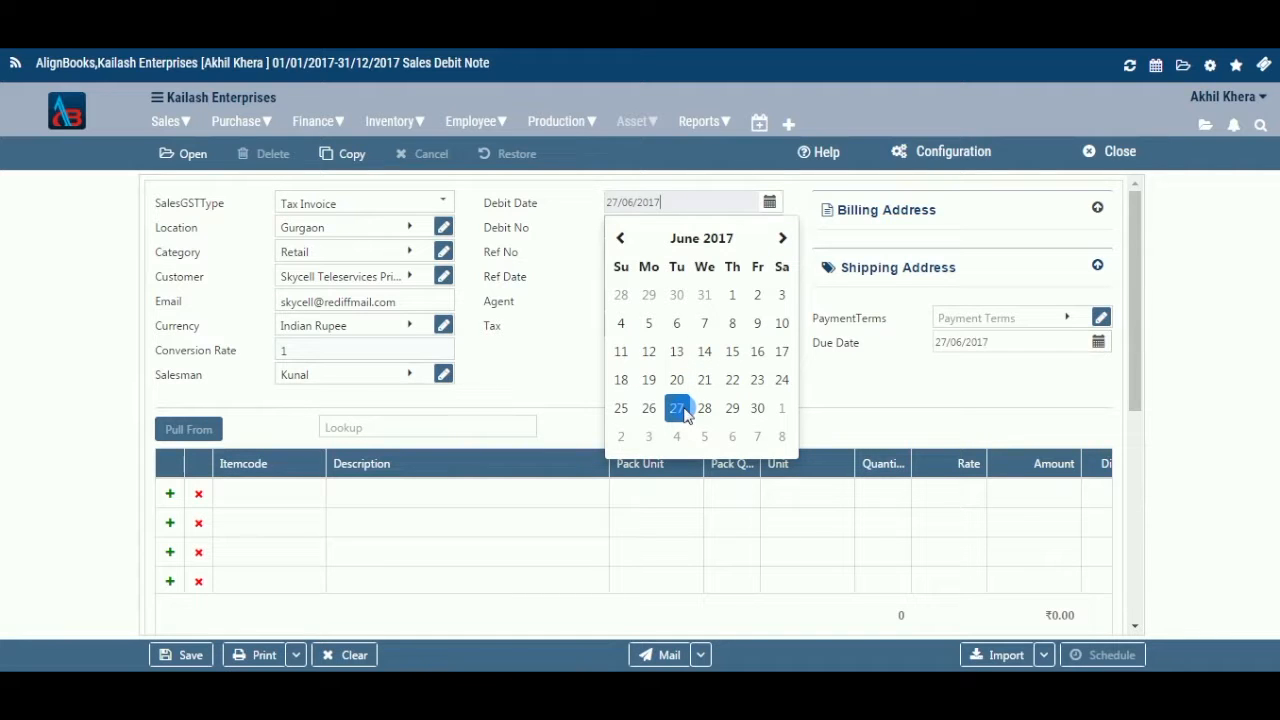
pyautogui.click(770, 201)
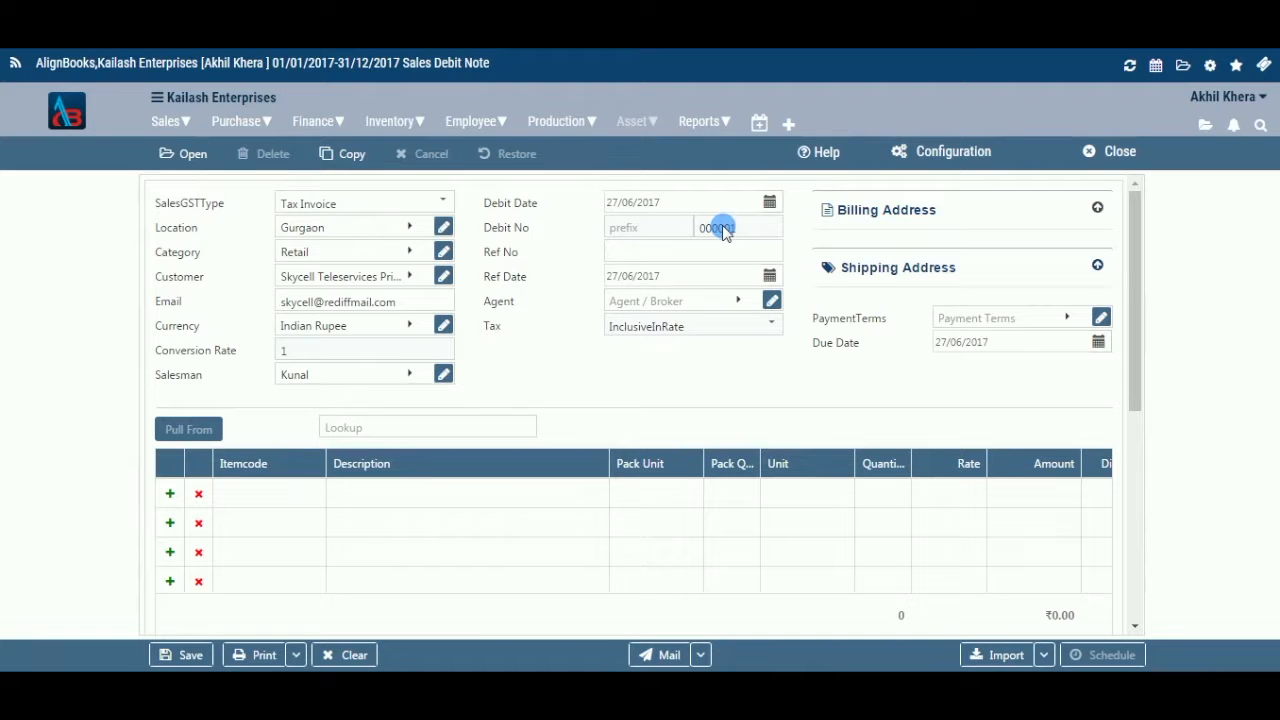
pyautogui.click(720, 260)
# Enter reference number 4890, leaving the reference date at 27/06/2017
pyautogui.write('4890')
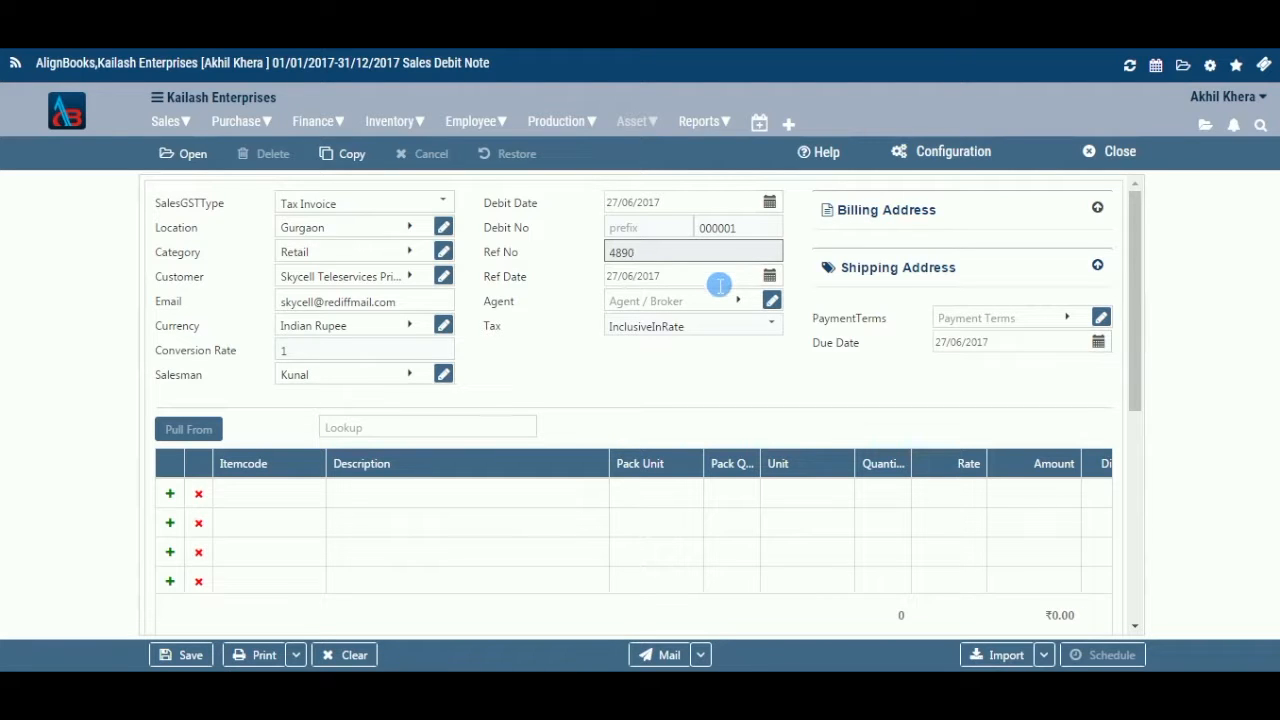
pyautogui.click(719, 284)
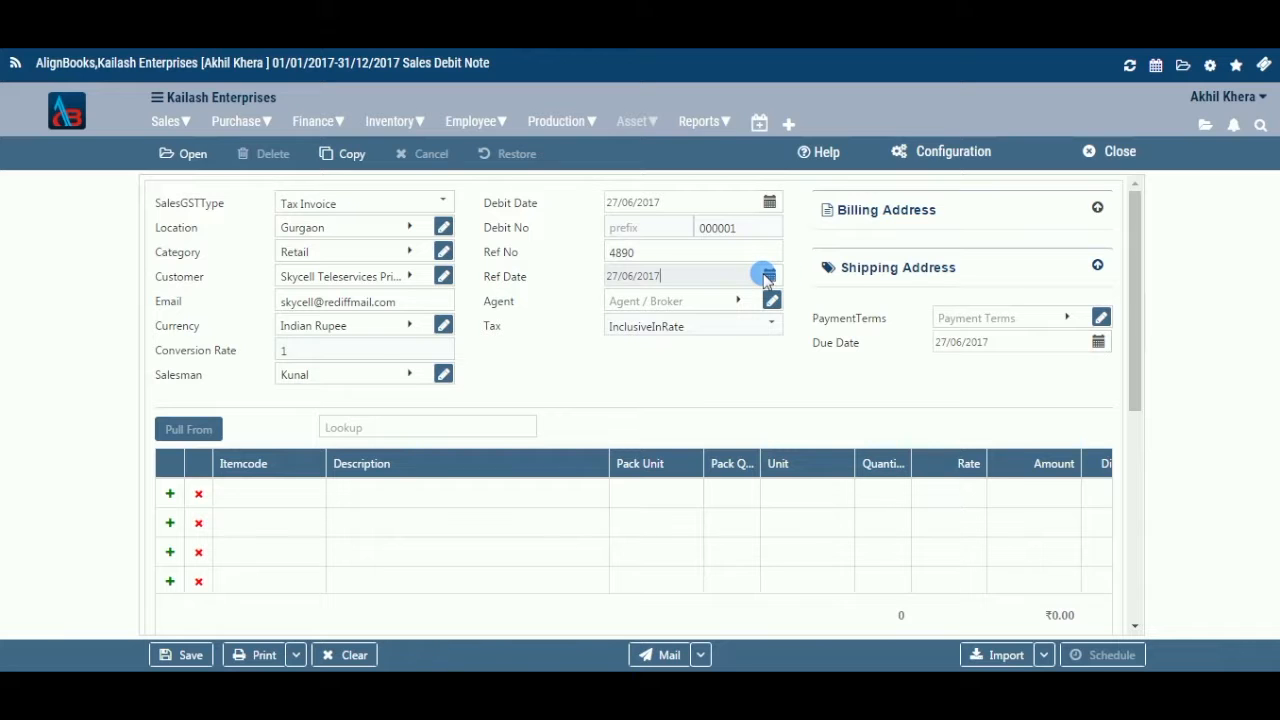
pyautogui.click(767, 276)
pyautogui.click(767, 276)
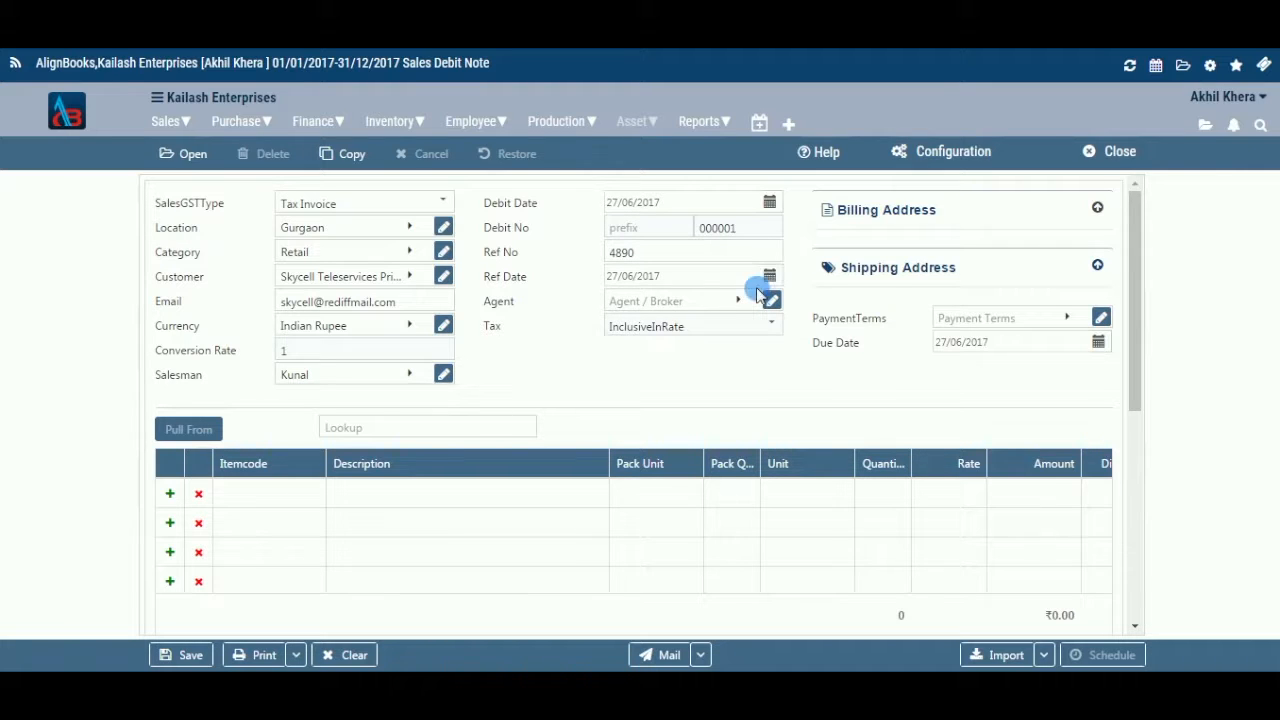
pyautogui.click(748, 302)
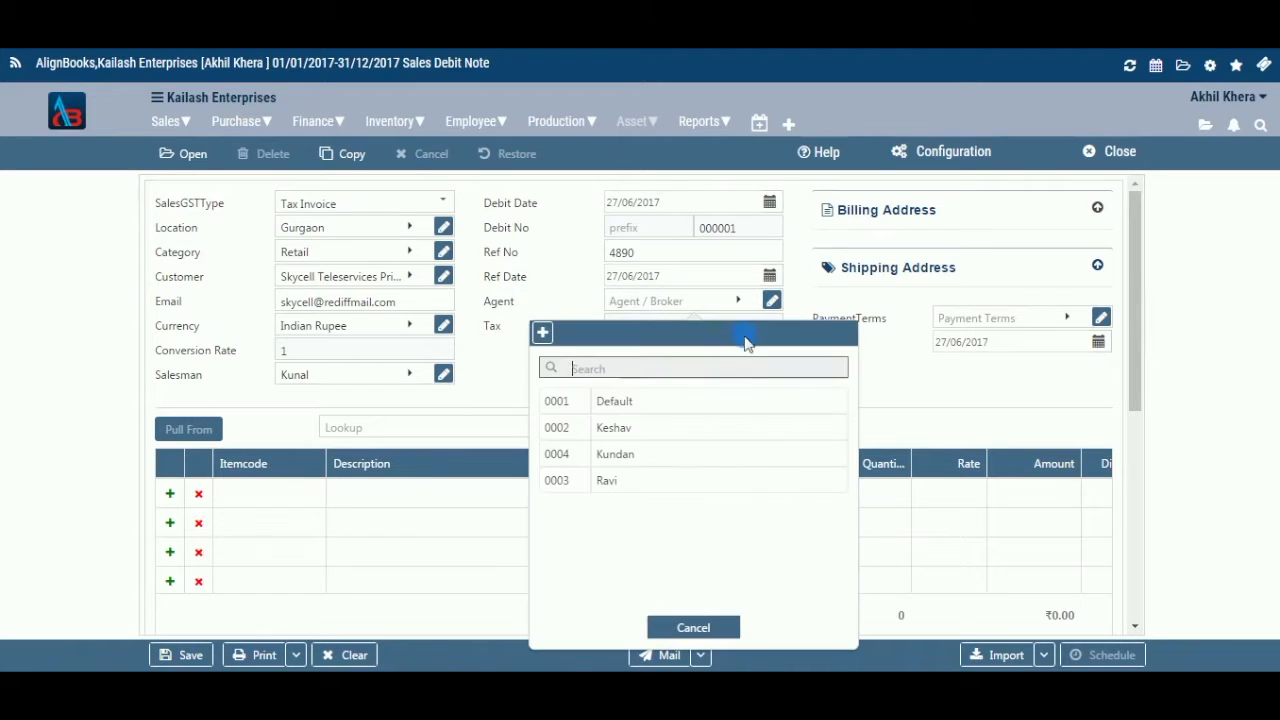
# Assign a non-default agent and set Sales Setup's Tax In Rates to DocumentBased
pyautogui.click(720, 480)
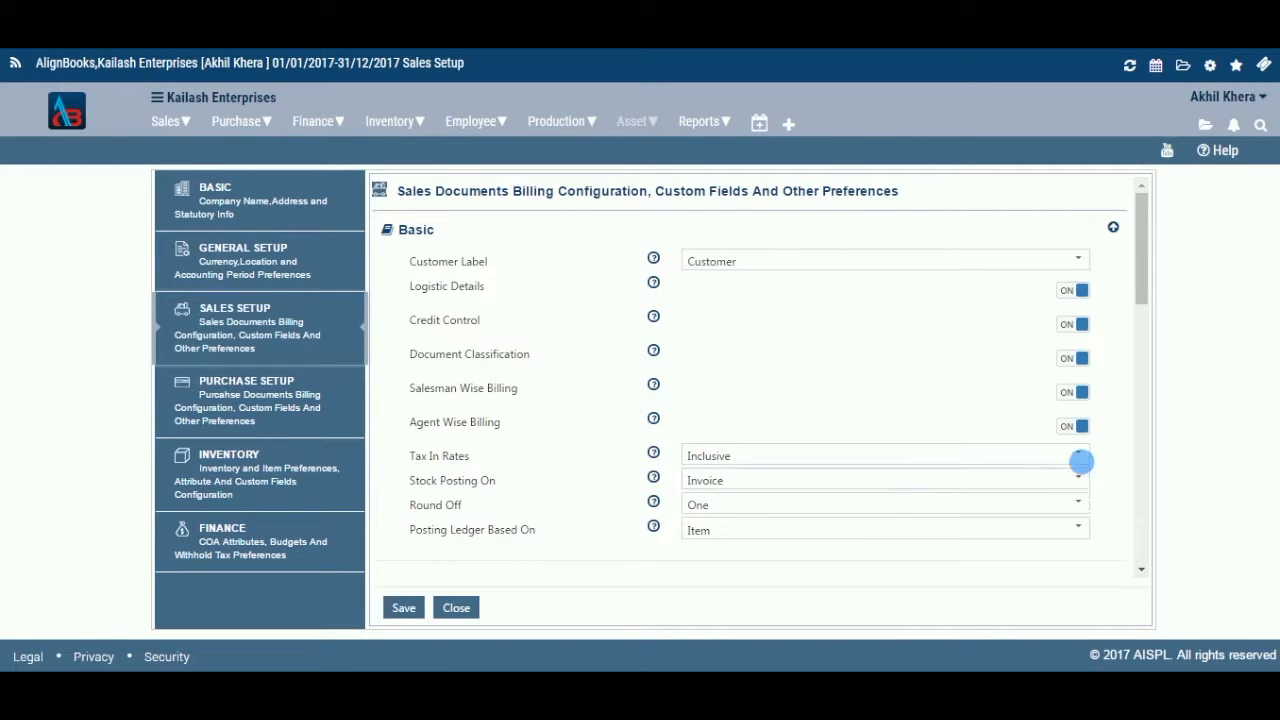
pyautogui.click(1081, 461)
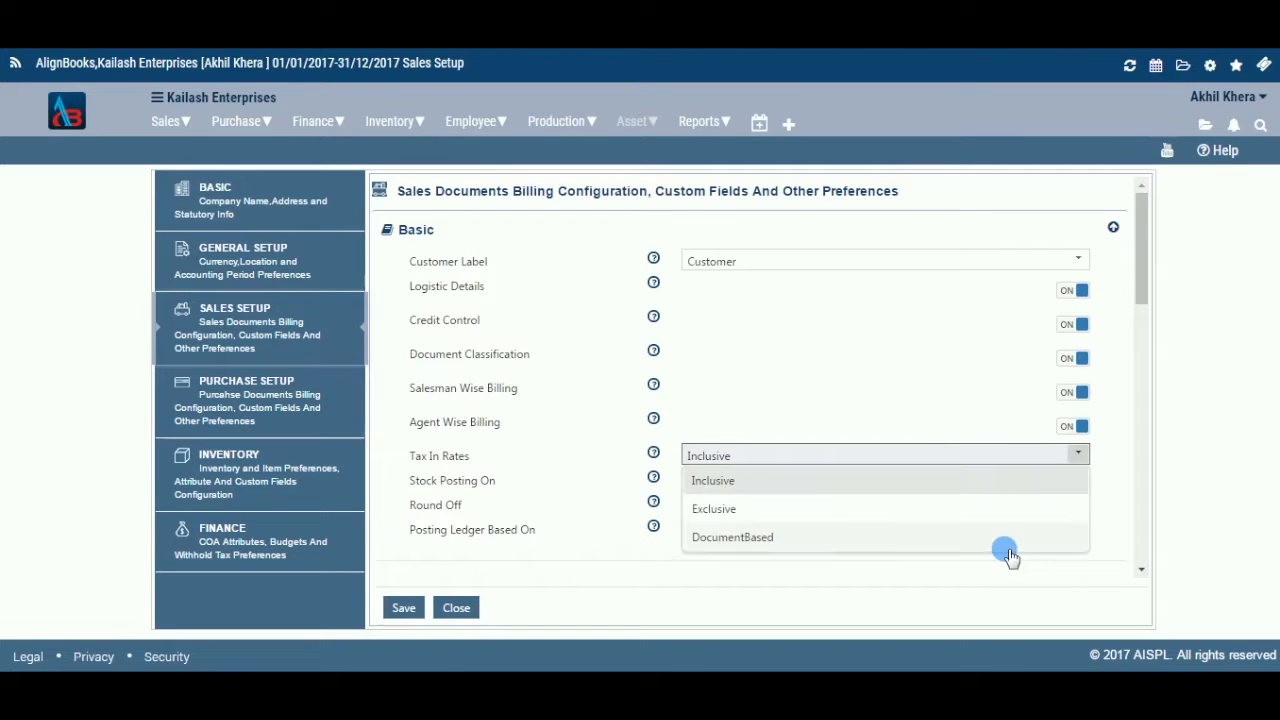
pyautogui.click(991, 540)
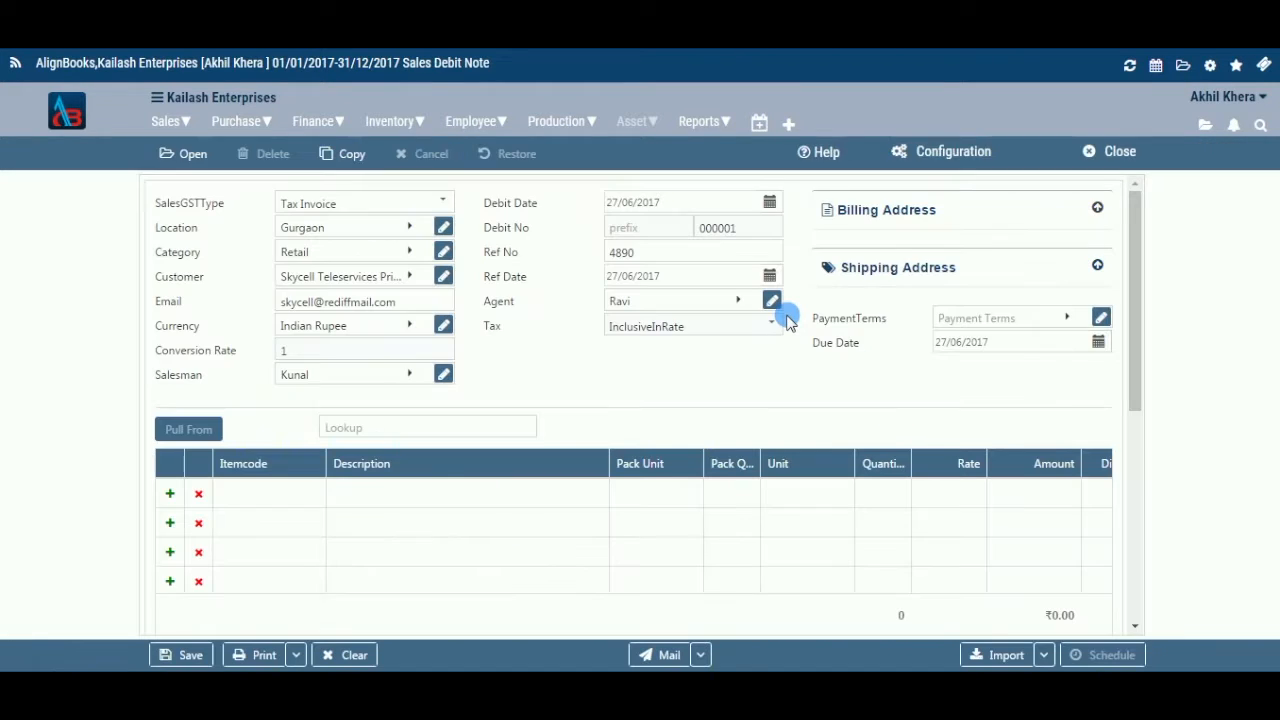
pyautogui.click(1097, 210)
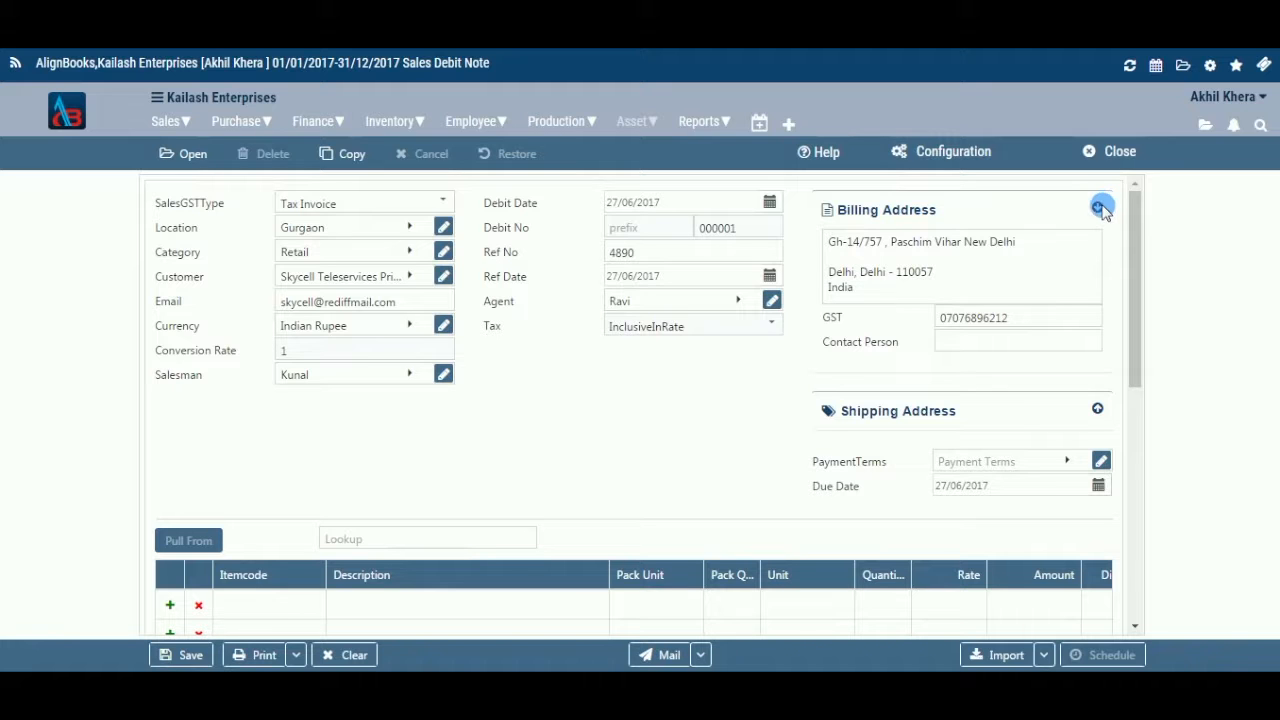
pyautogui.click(1099, 209)
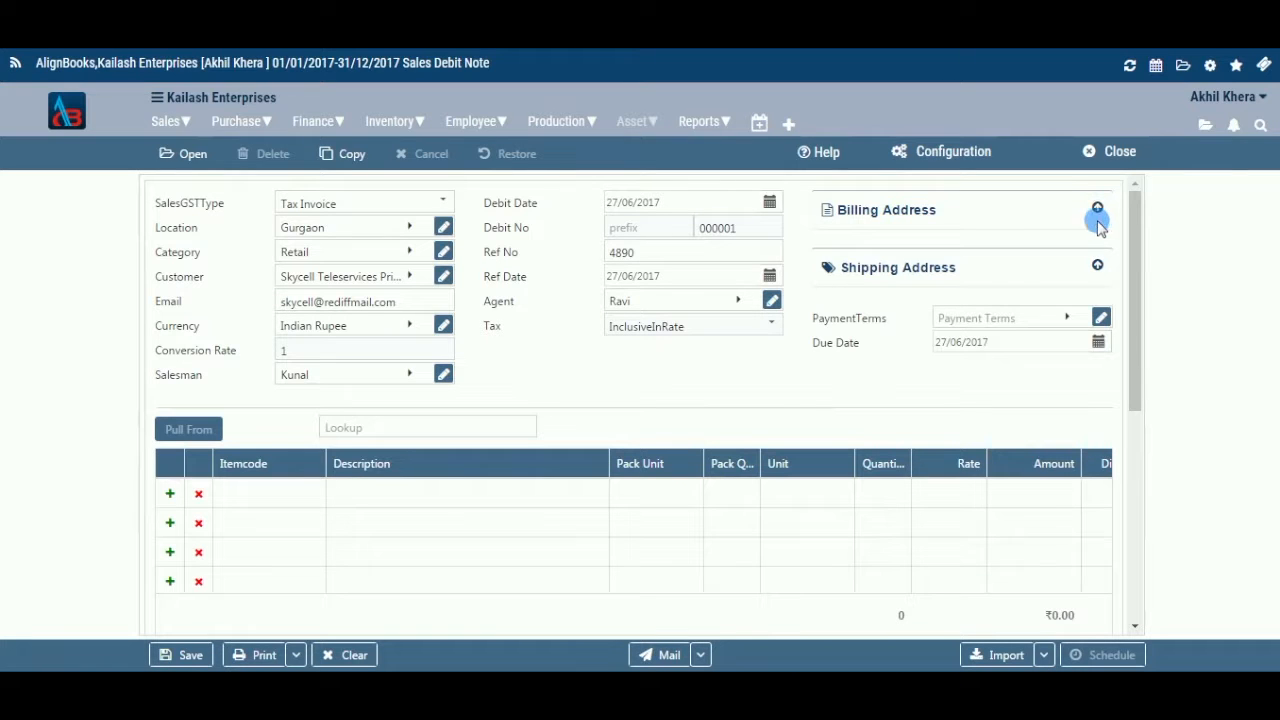
pyautogui.click(1099, 266)
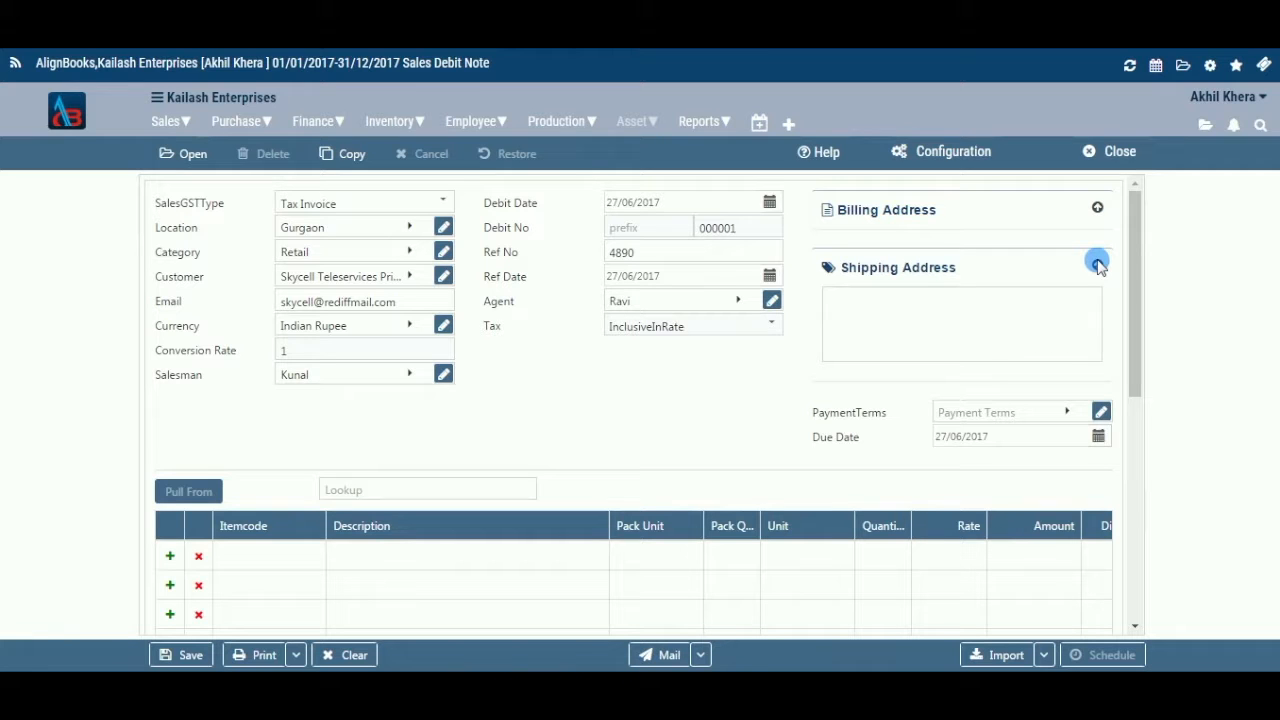
pyautogui.click(1098, 265)
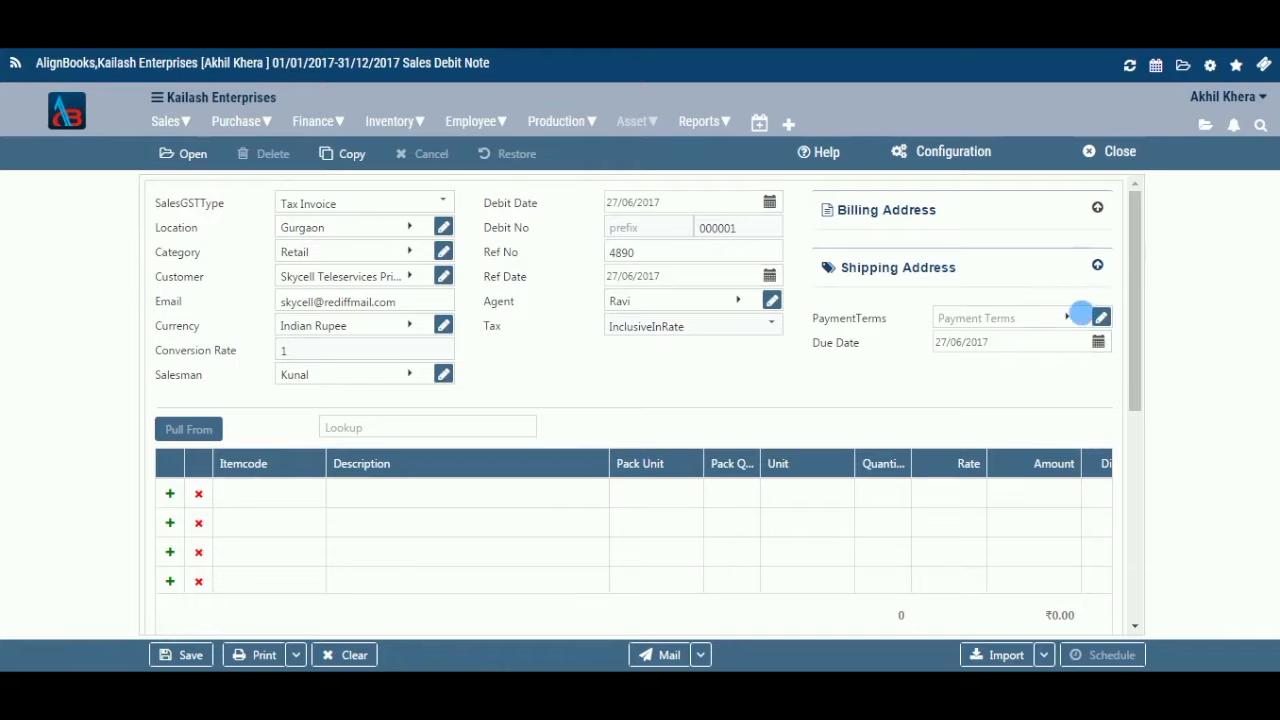
# Choose Monthly payment terms (due 30/06/2017), previewing the payment term forms without changes
pyautogui.click(1067, 318)
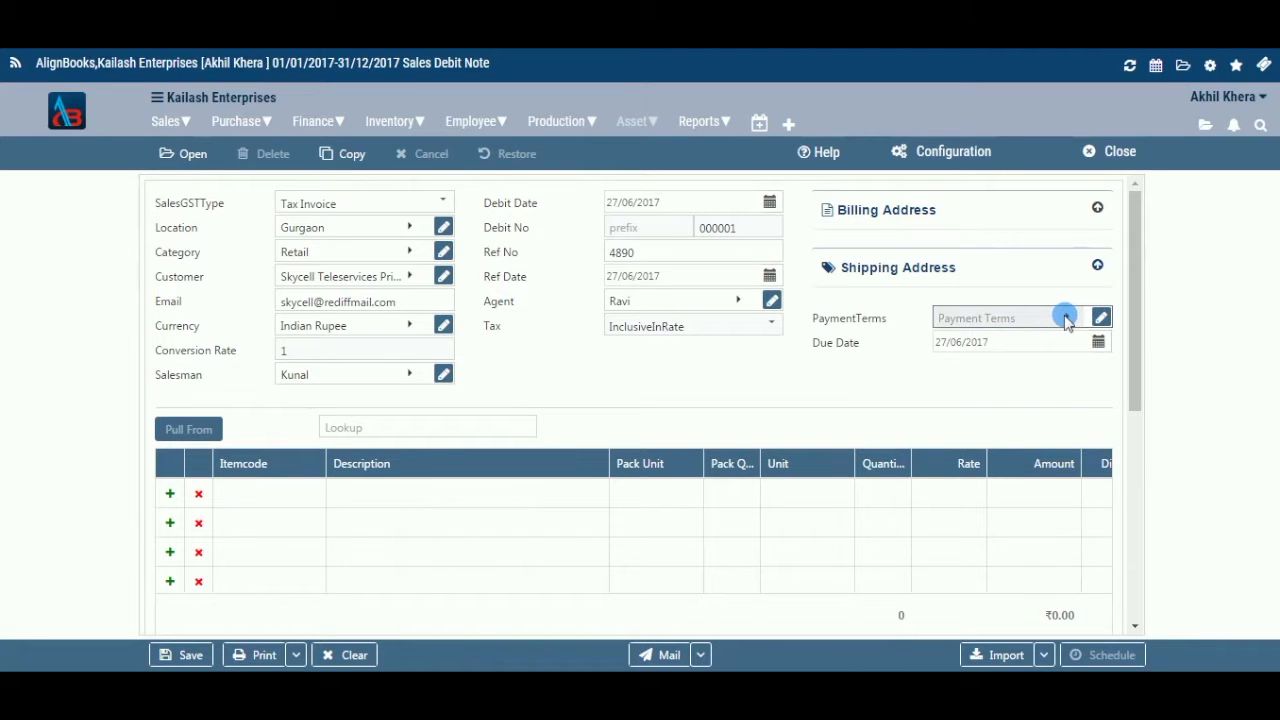
pyautogui.click(1020, 499)
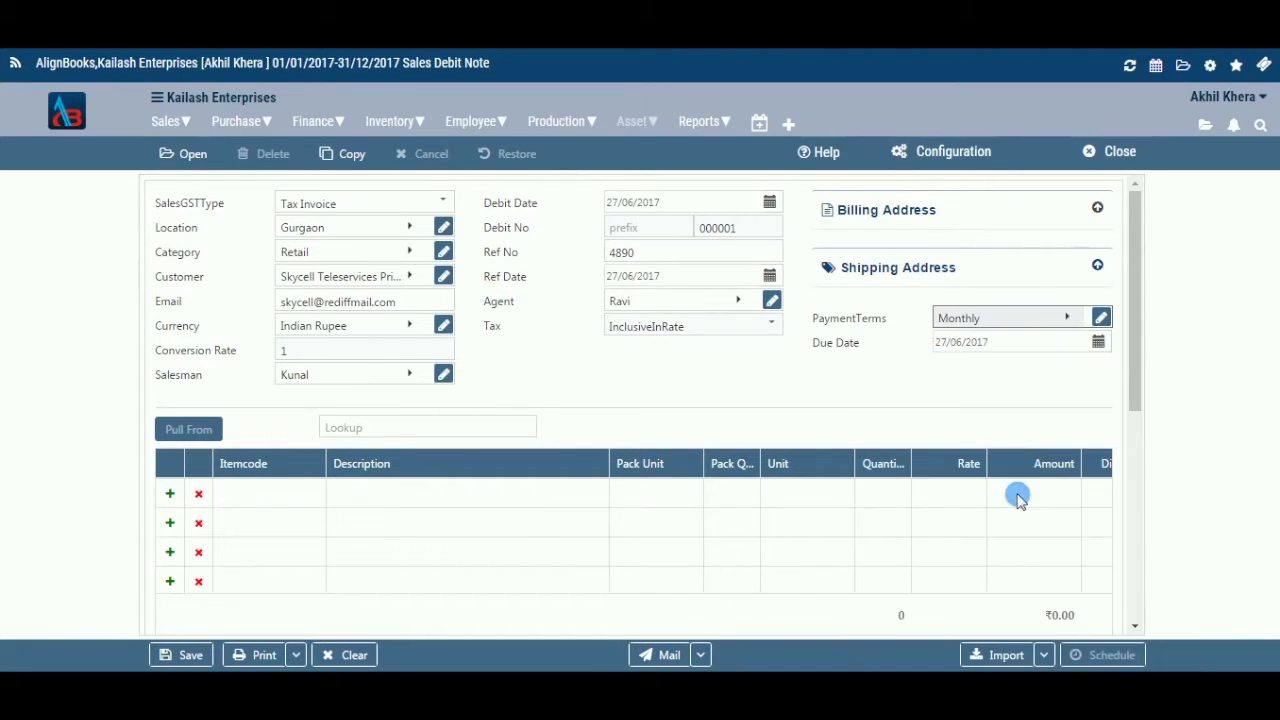
pyautogui.click(1068, 318)
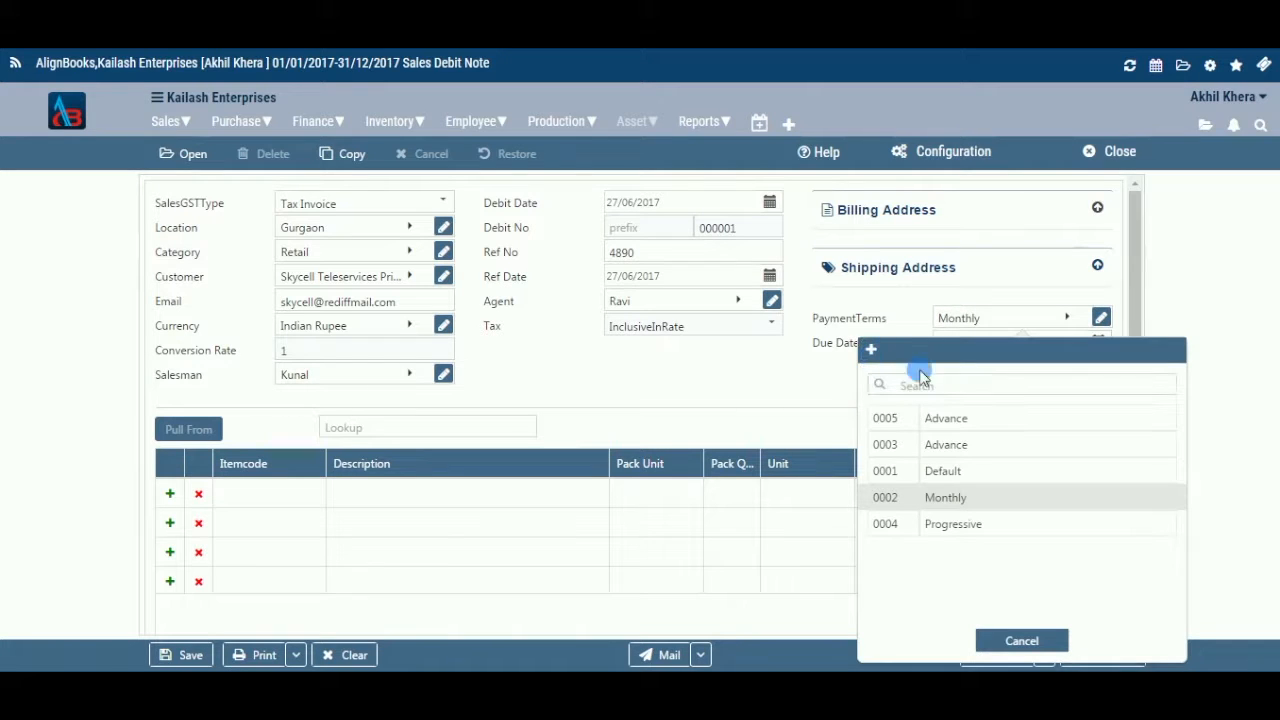
pyautogui.click(1023, 411)
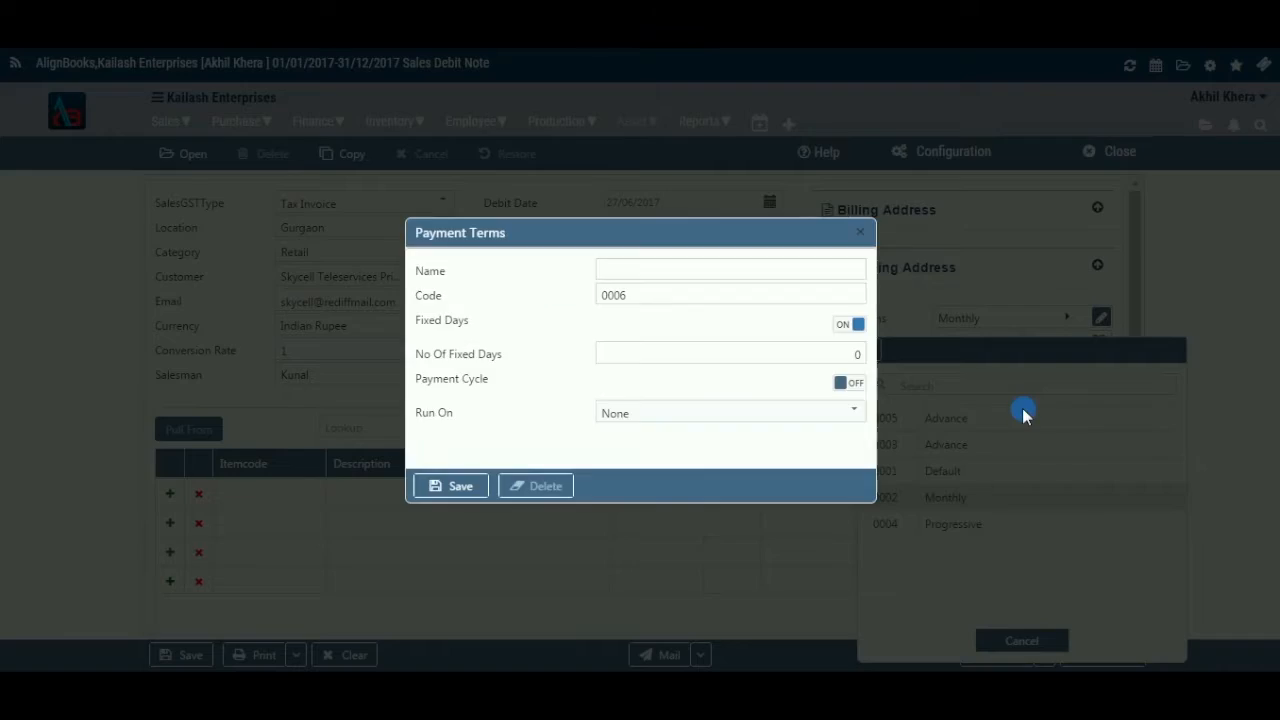
pyautogui.click(862, 233)
pyautogui.click(1037, 516)
pyautogui.click(1101, 318)
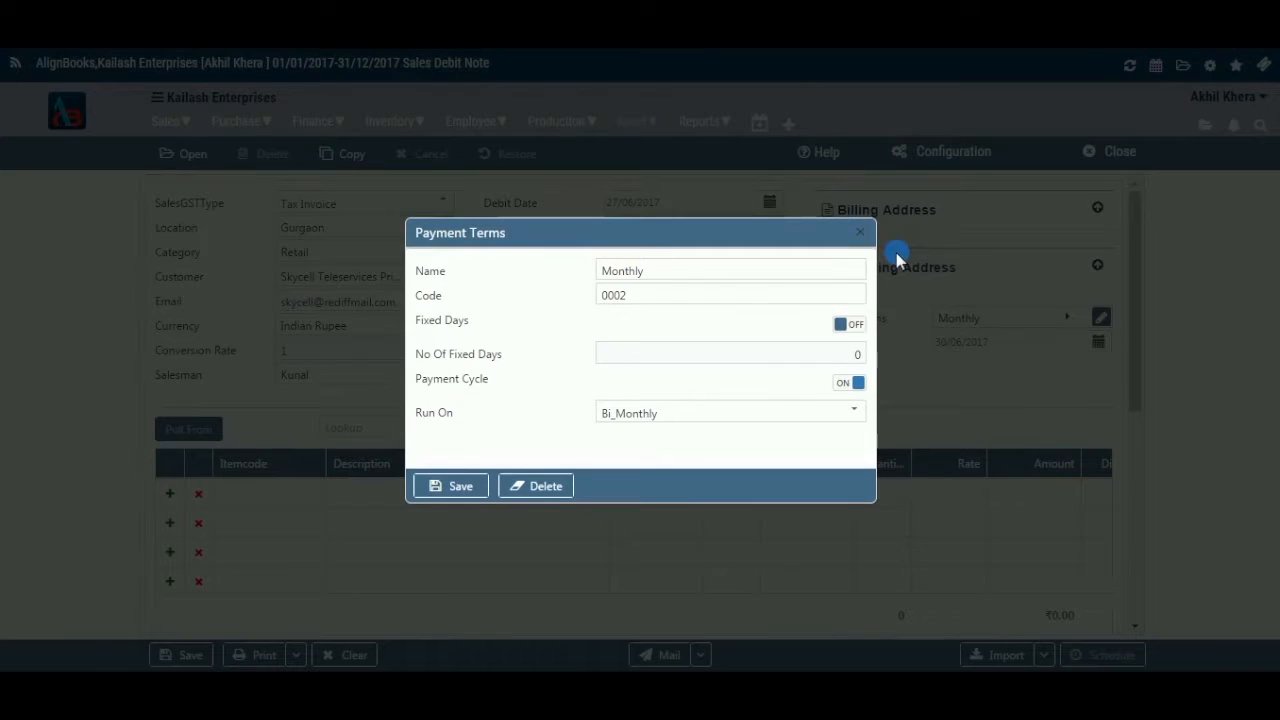
pyautogui.click(860, 236)
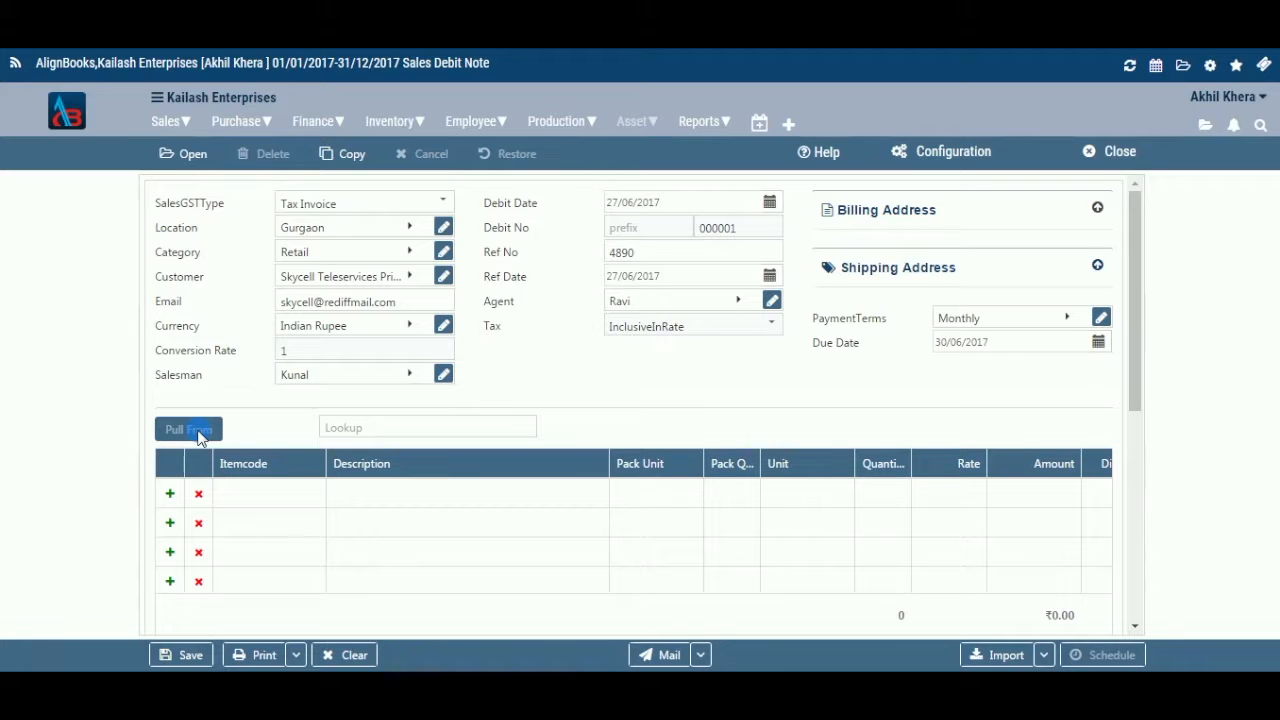
pyautogui.click(338, 428)
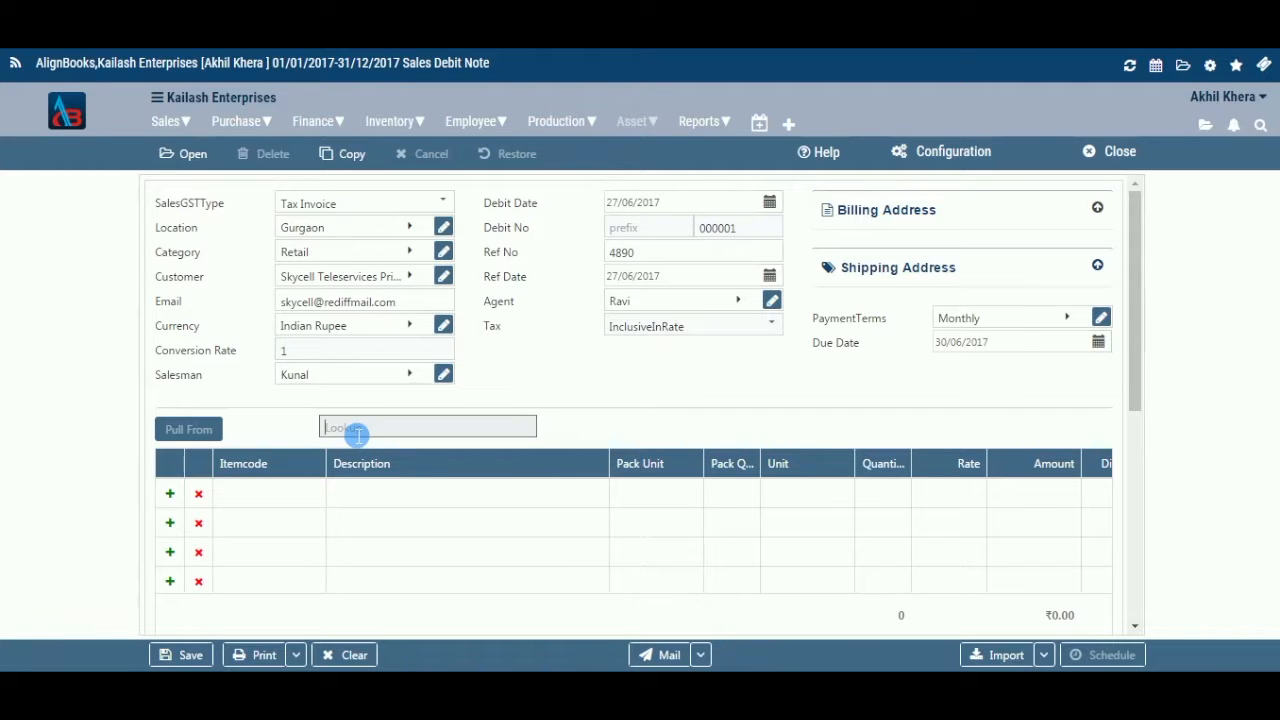
pyautogui.click(170, 494)
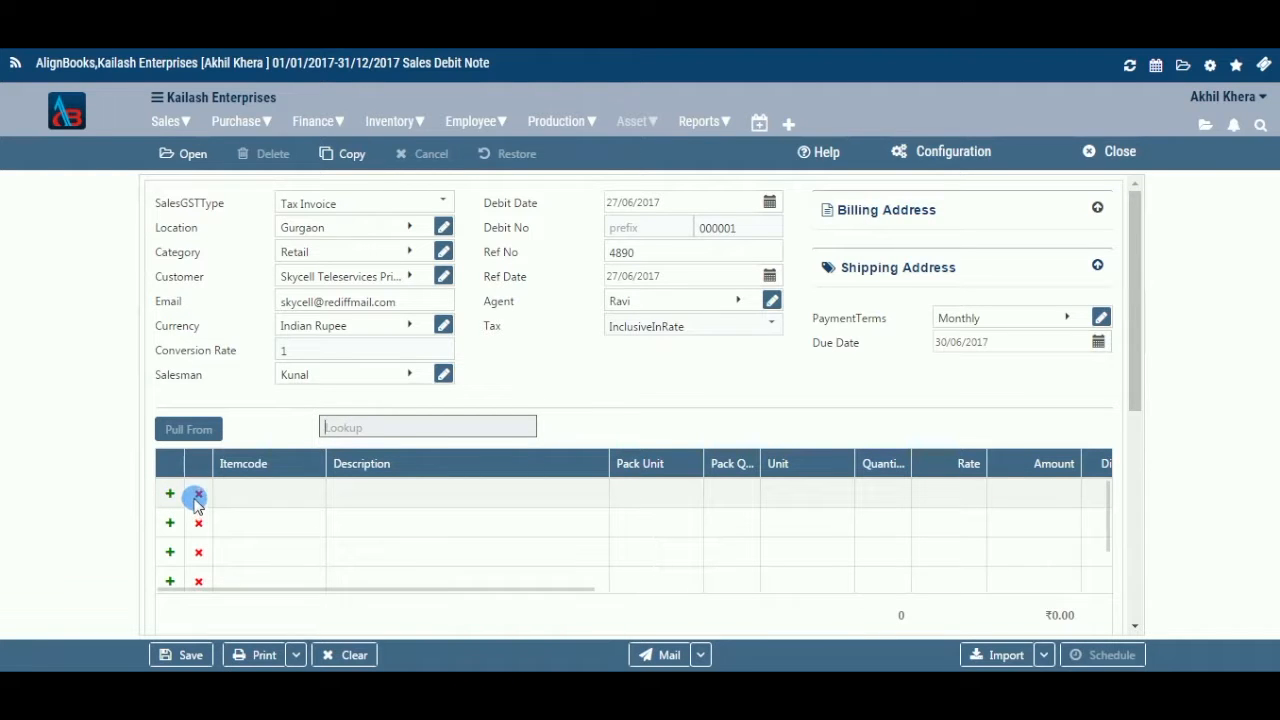
# Add a first line for 0000046 Charger: 4 Nos. at ₹400.00, totalling ₹1,600.00
pyautogui.click(310, 495)
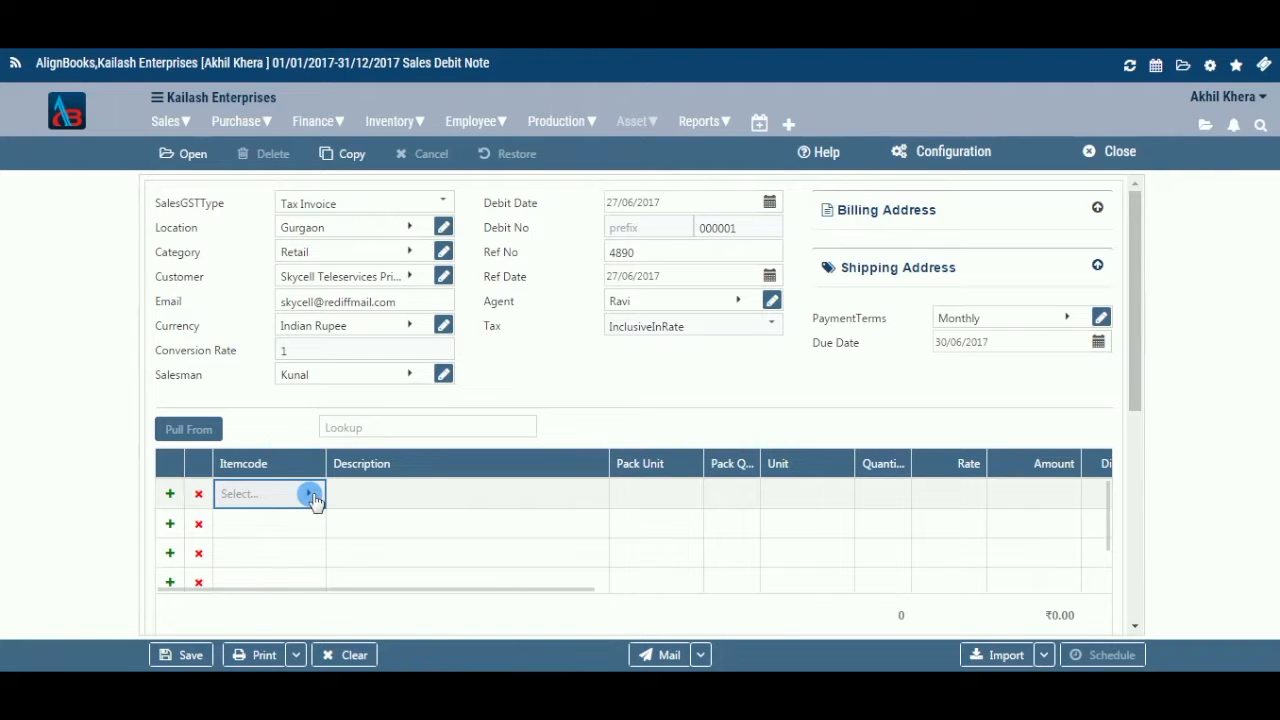
pyautogui.click(311, 496)
pyautogui.click(260, 250)
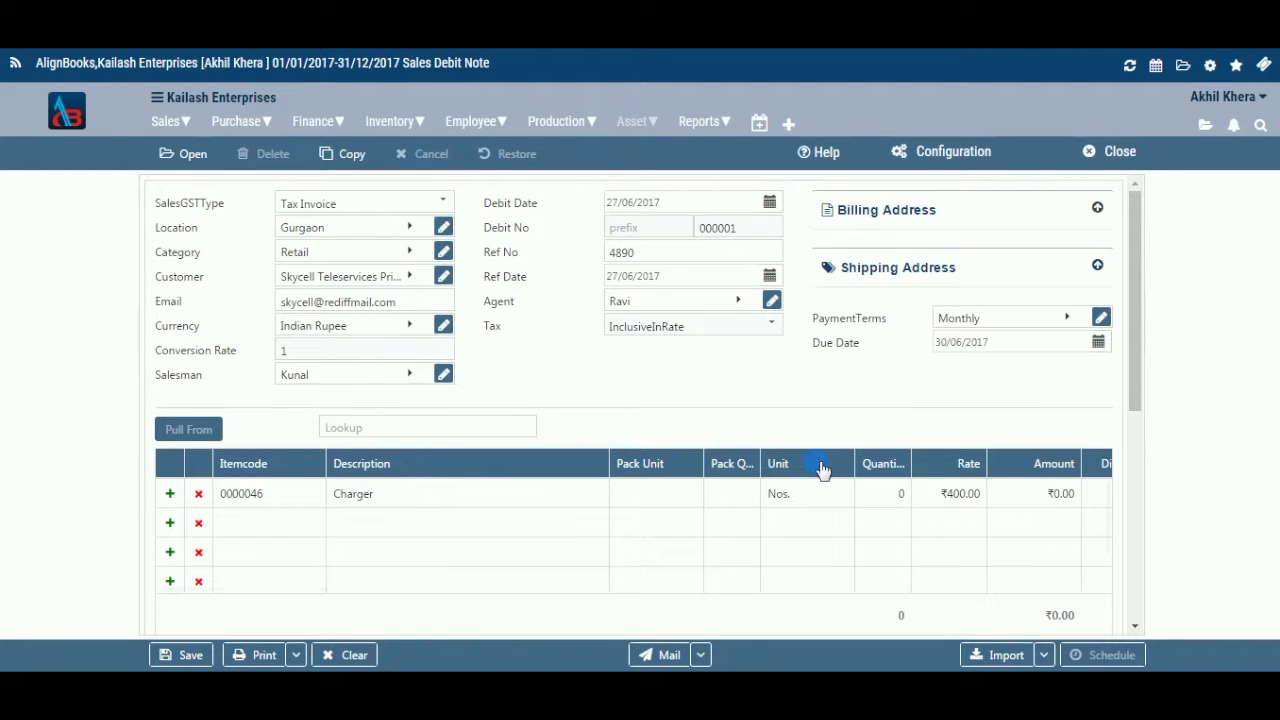
pyautogui.click(902, 494)
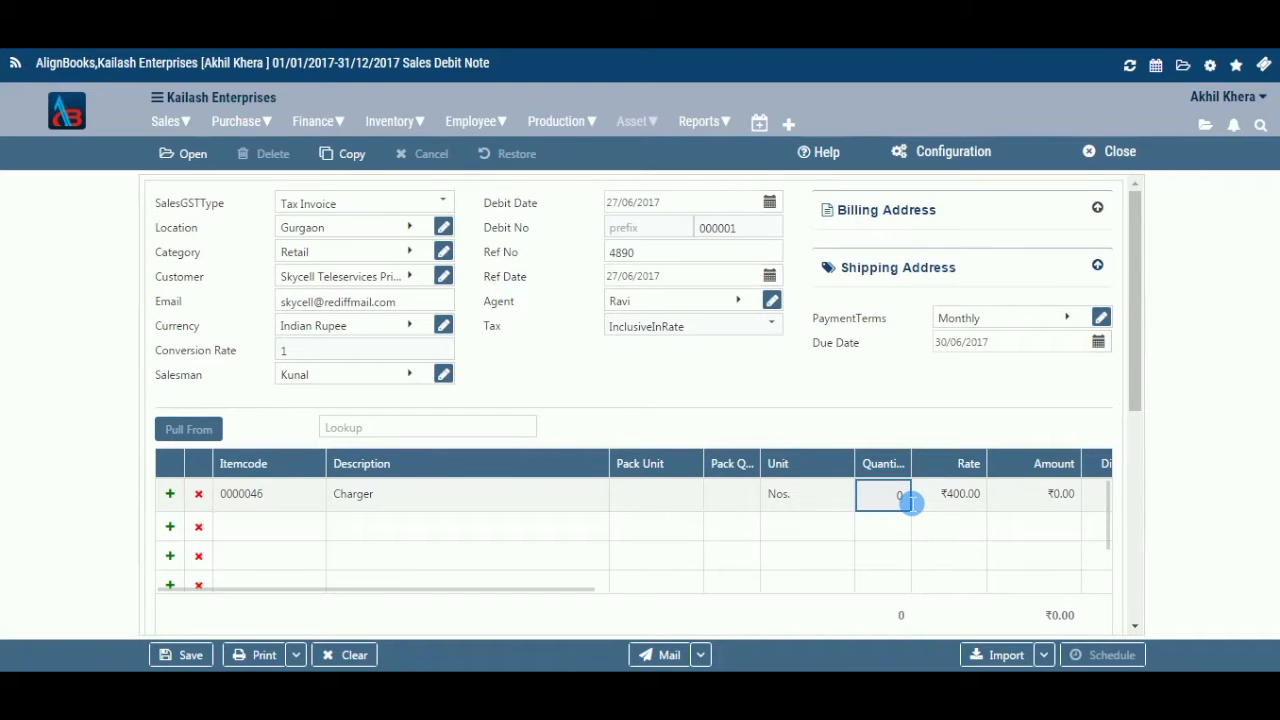
pyautogui.press('BackSpace')
pyautogui.write('4')
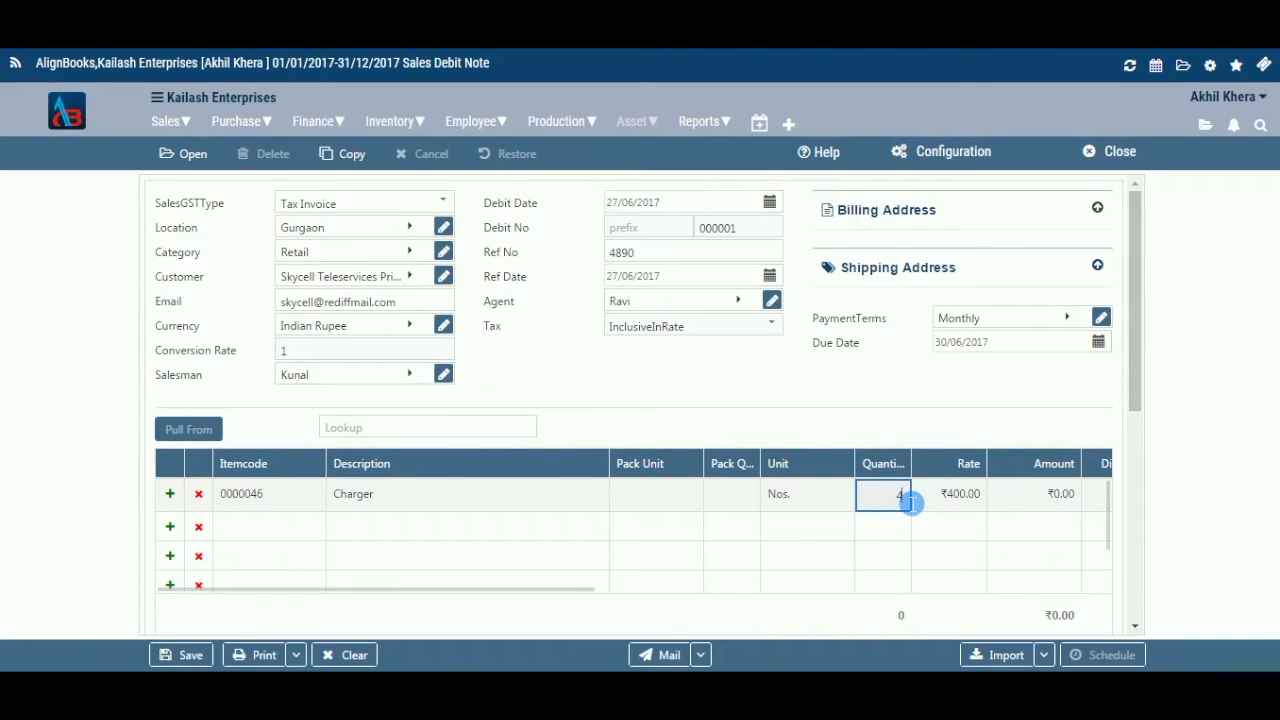
pyautogui.click(960, 475)
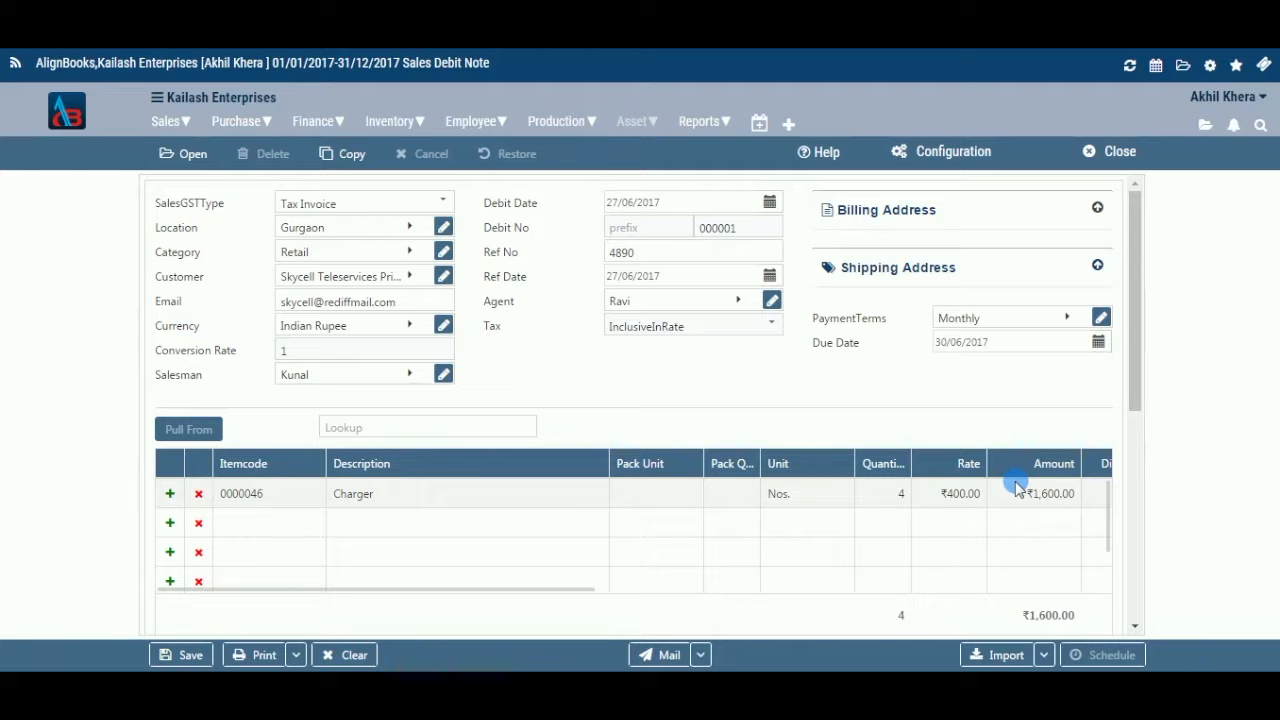
pyautogui.moveTo(574, 594); pyautogui.dragTo(985, 468)
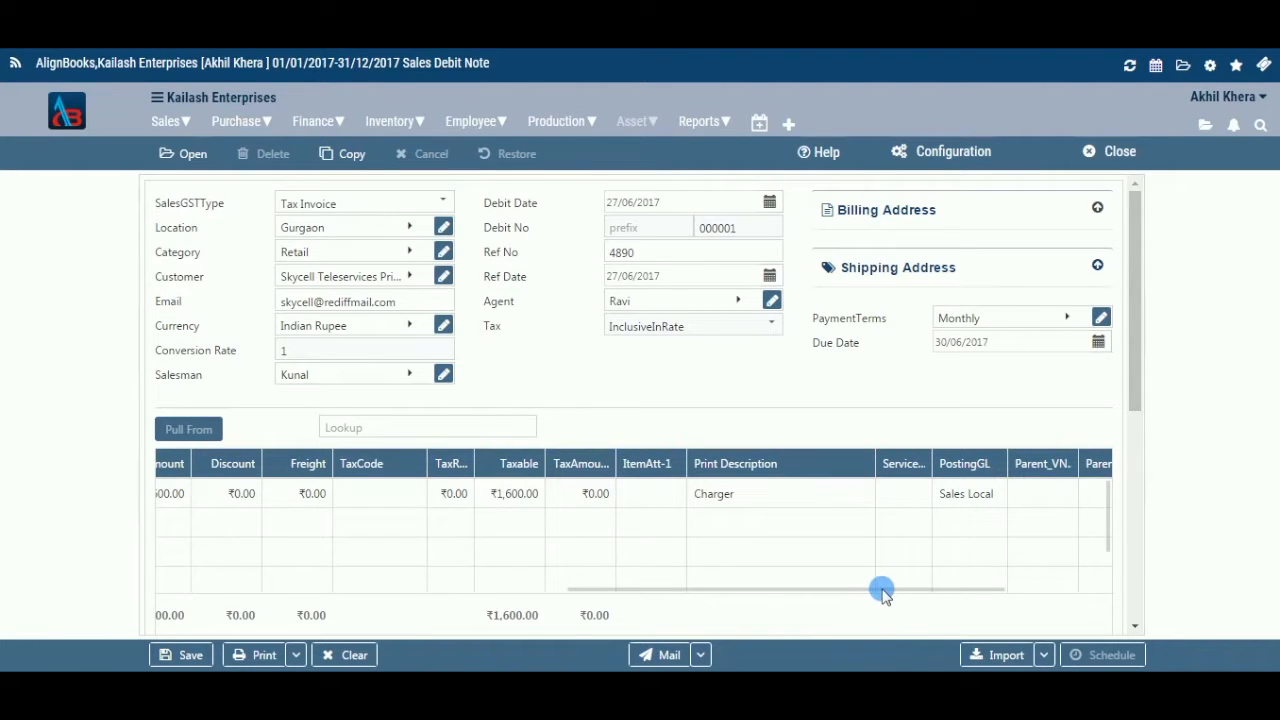
pyautogui.moveTo(891, 591); pyautogui.dragTo(1062, 586)
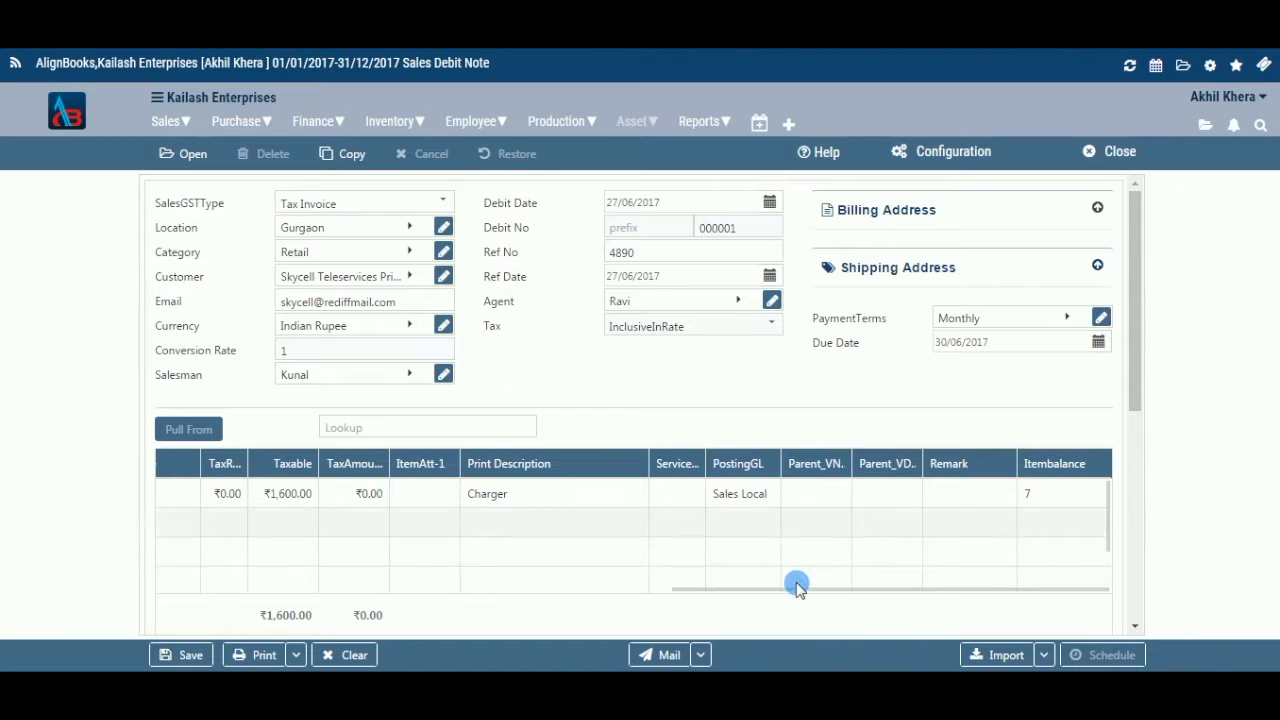
pyautogui.moveTo(789, 591); pyautogui.dragTo(543, 598)
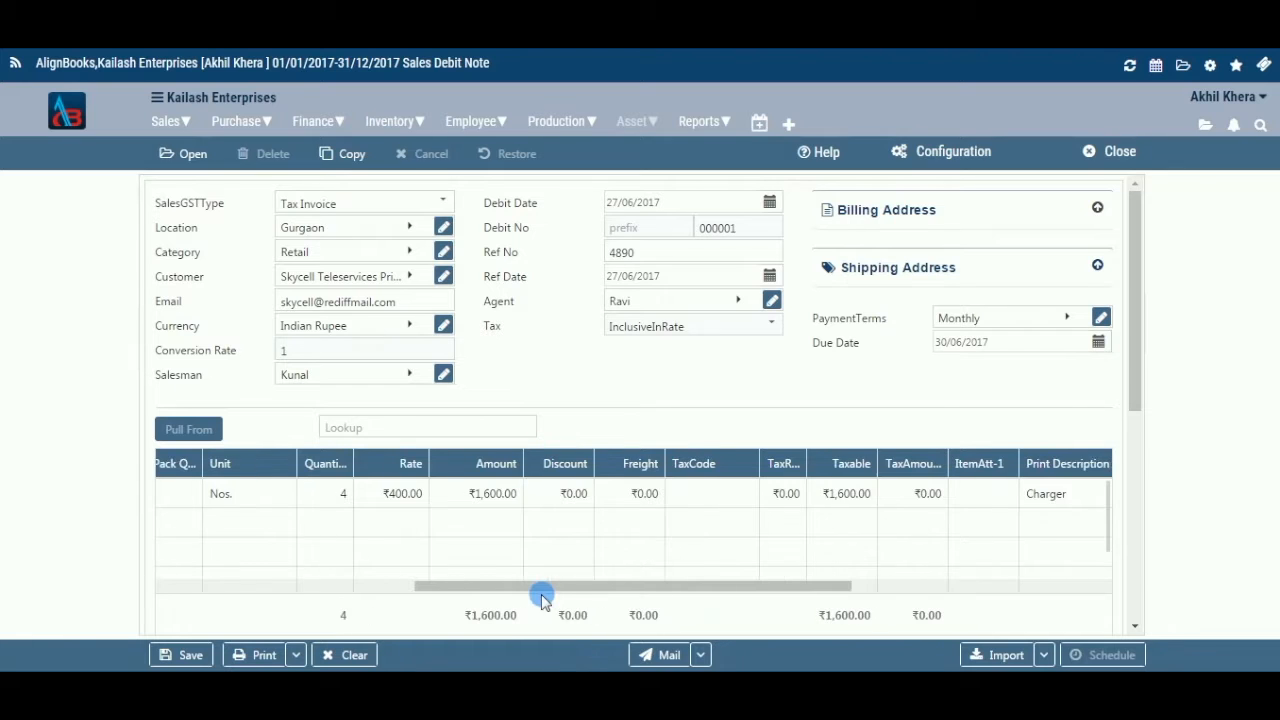
pyautogui.moveTo(541, 588); pyautogui.dragTo(561, 588)
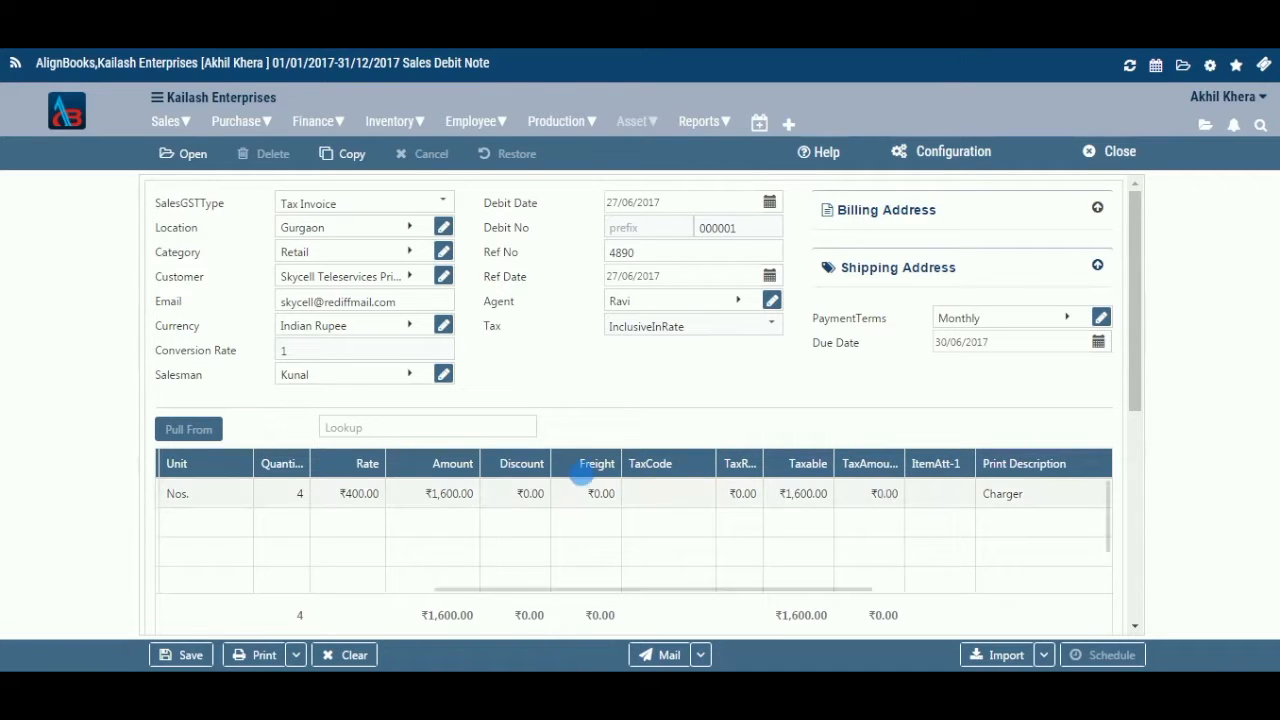
pyautogui.moveTo(583, 586); pyautogui.dragTo(319, 556)
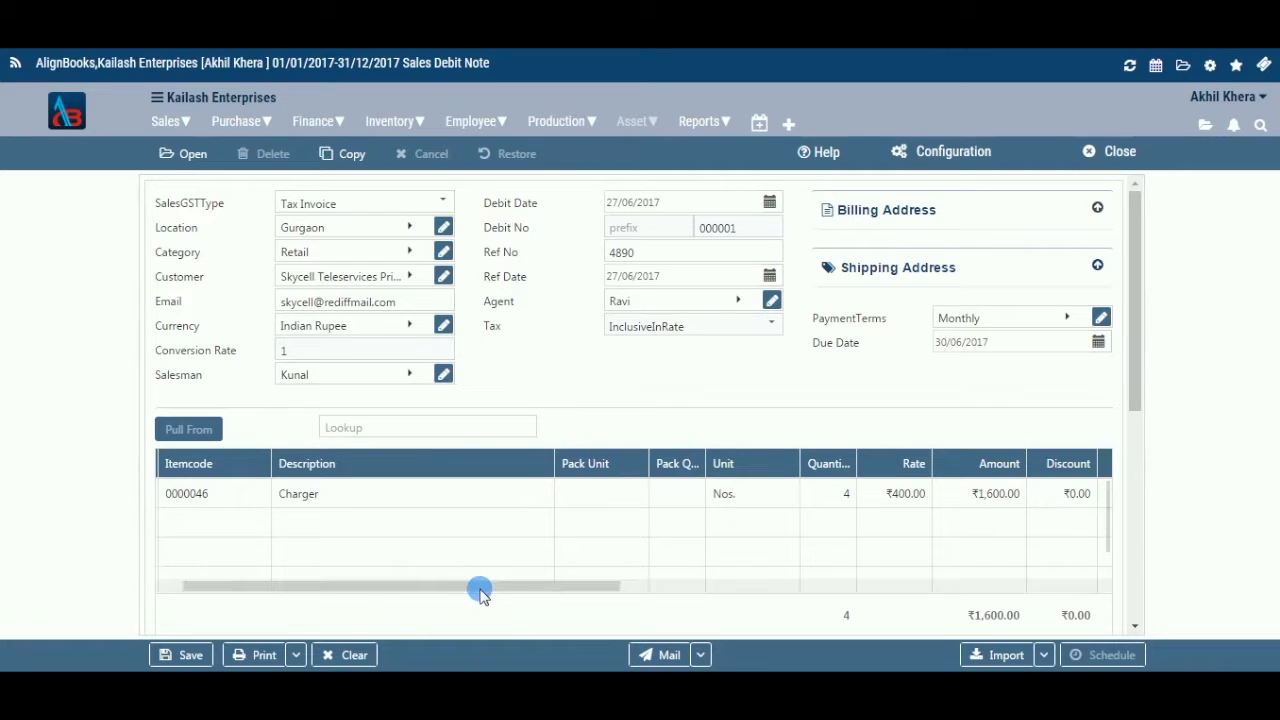
pyautogui.click(658, 588)
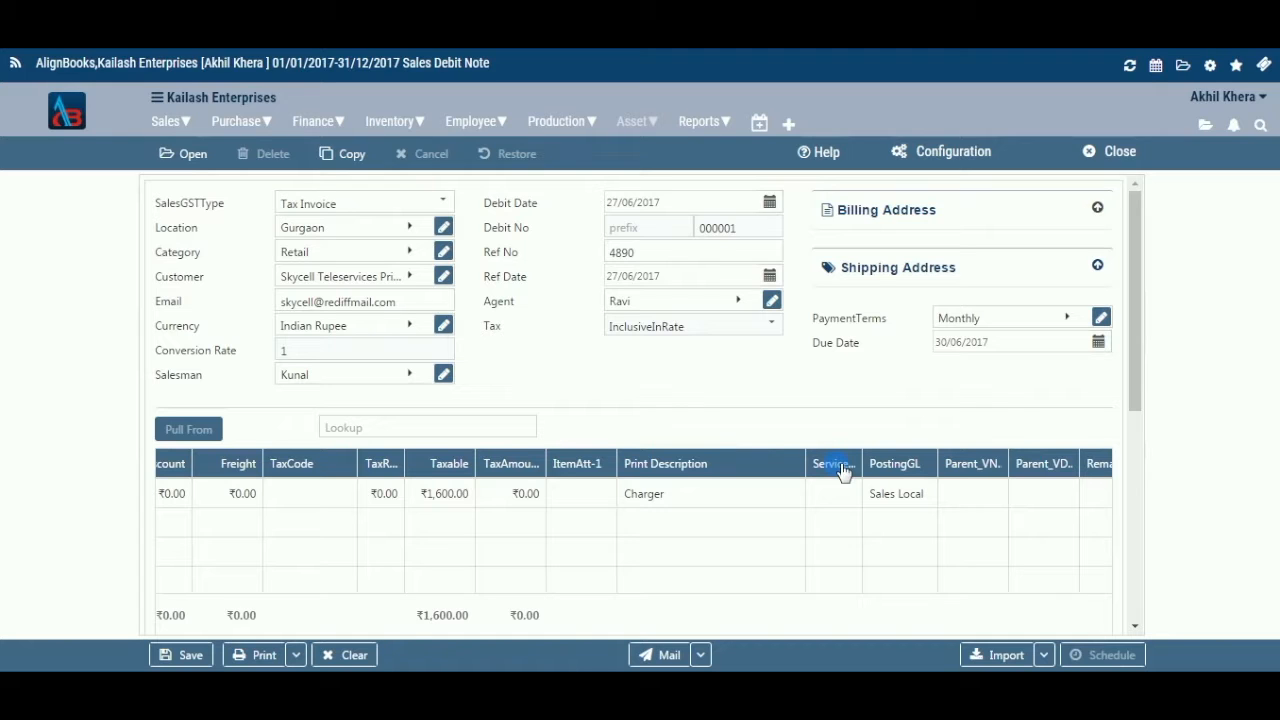
# Choose 002 as ItemAtt-1 for the first-row Charger line
pyautogui.click(585, 494)
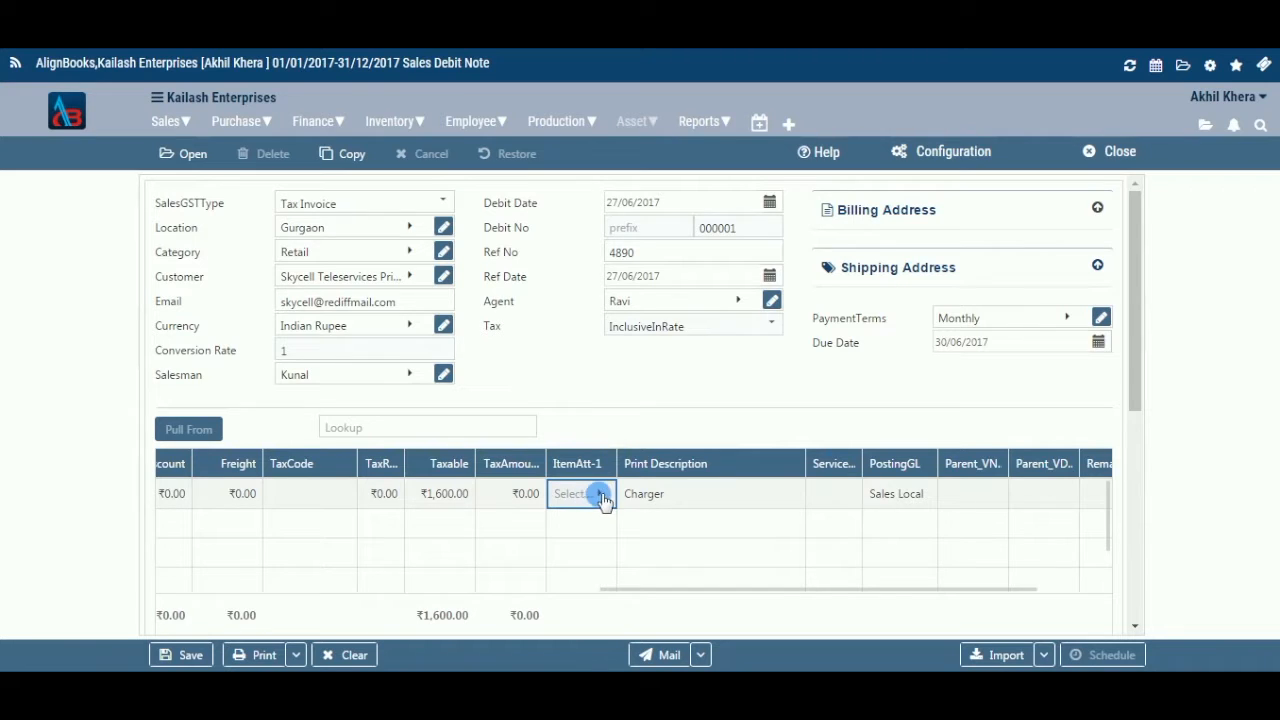
pyautogui.click(601, 494)
pyautogui.click(623, 229)
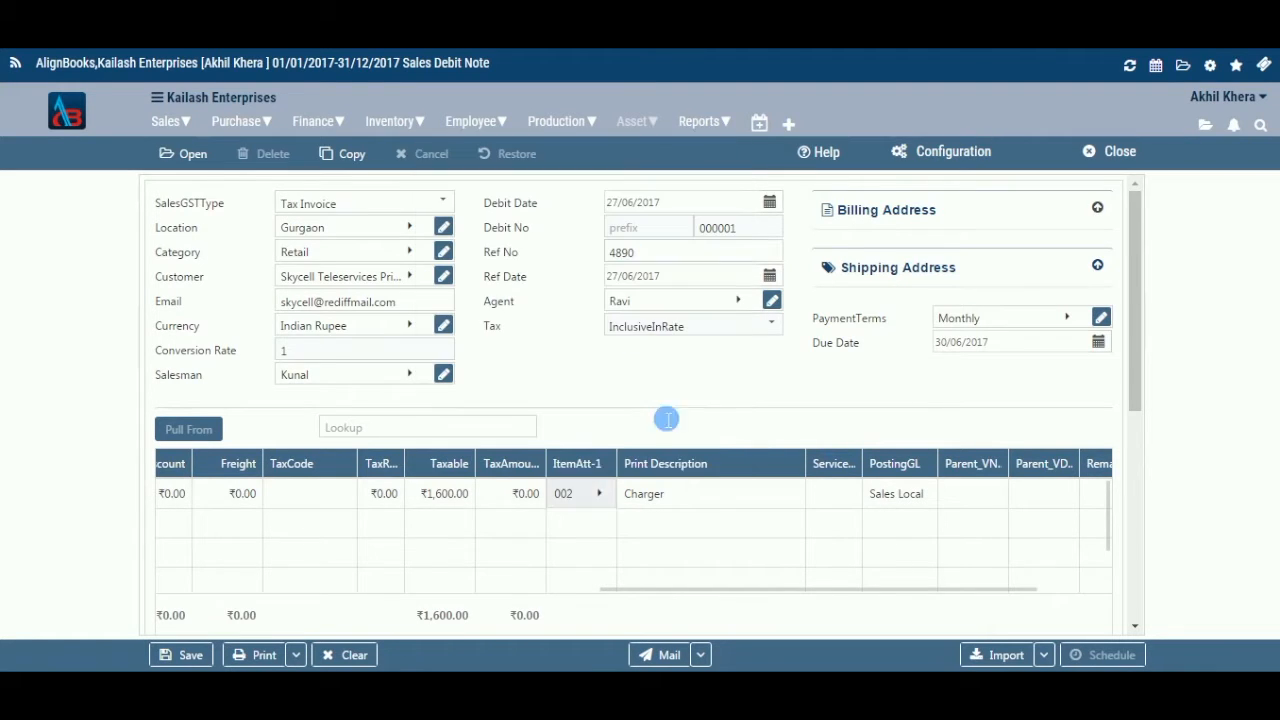
pyautogui.moveTo(800, 590); pyautogui.dragTo(357, 568)
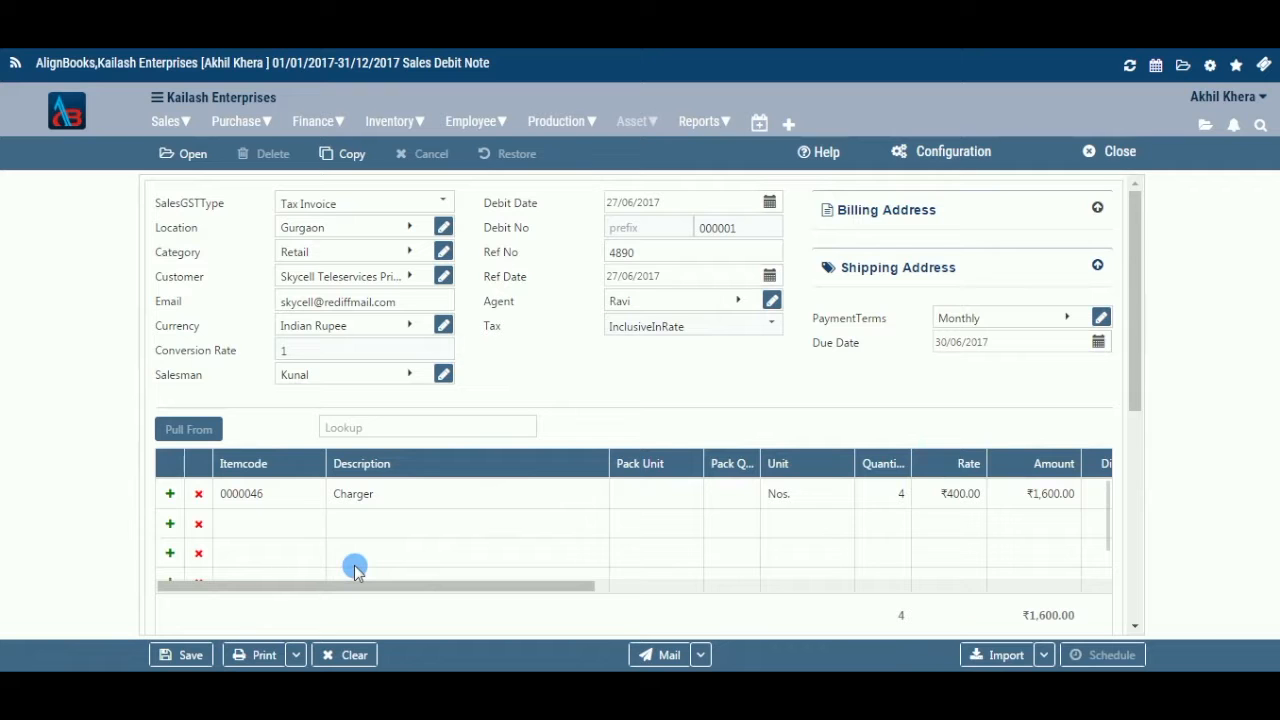
# Scroll down to the Attachment section and attach invoice.txt to the debit note
pyautogui.moveTo(355, 568); pyautogui.dragTo(547, 578)
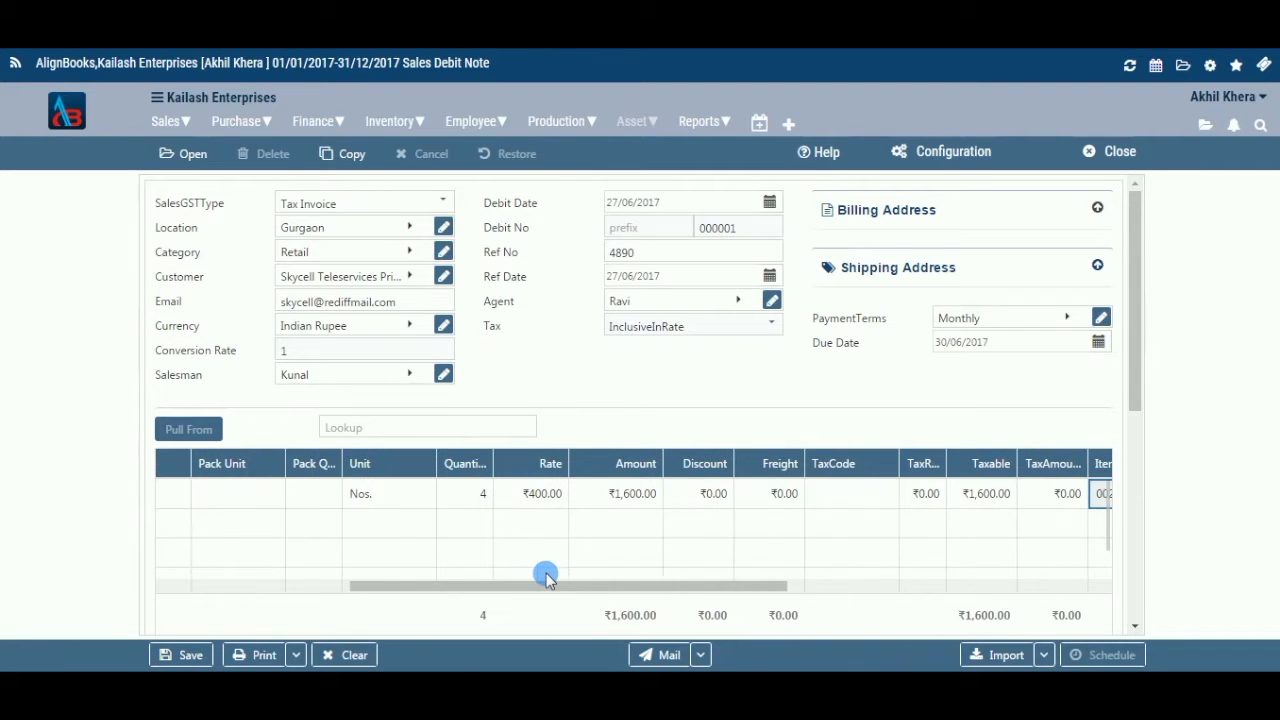
pyautogui.moveTo(1137, 354); pyautogui.dragTo(1130, 606)
pyautogui.click(515, 285)
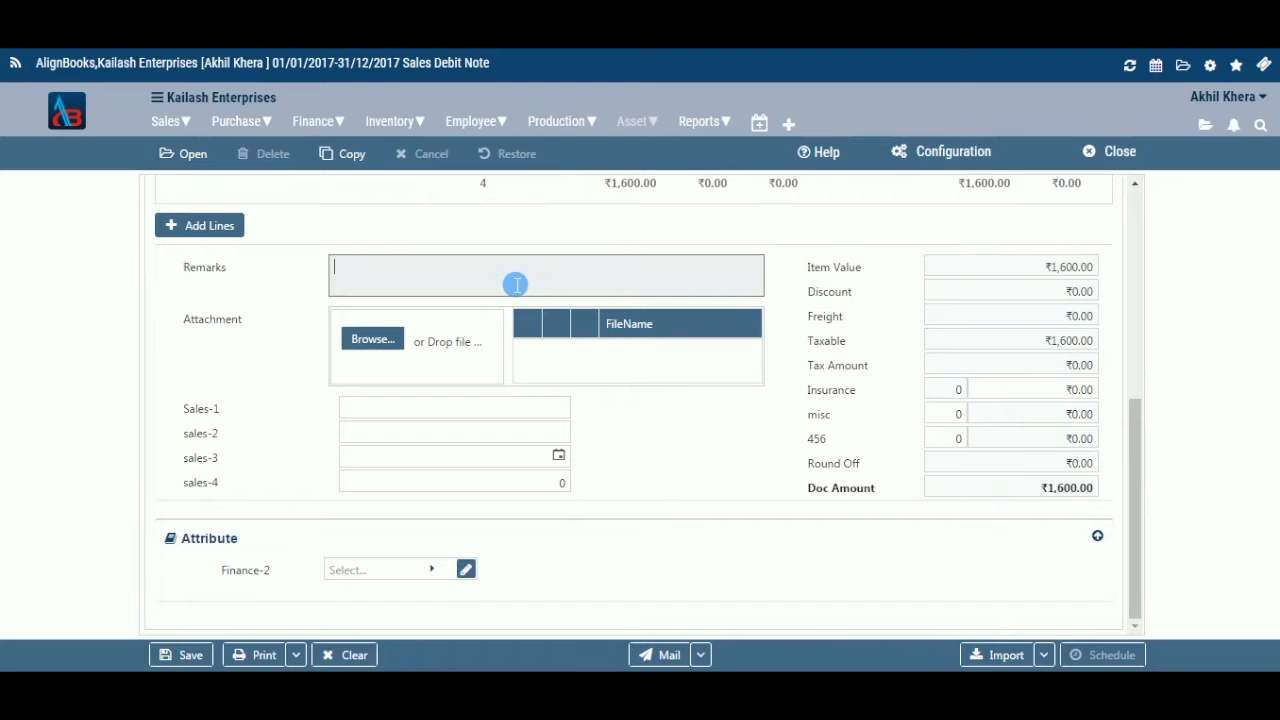
pyautogui.click(375, 341)
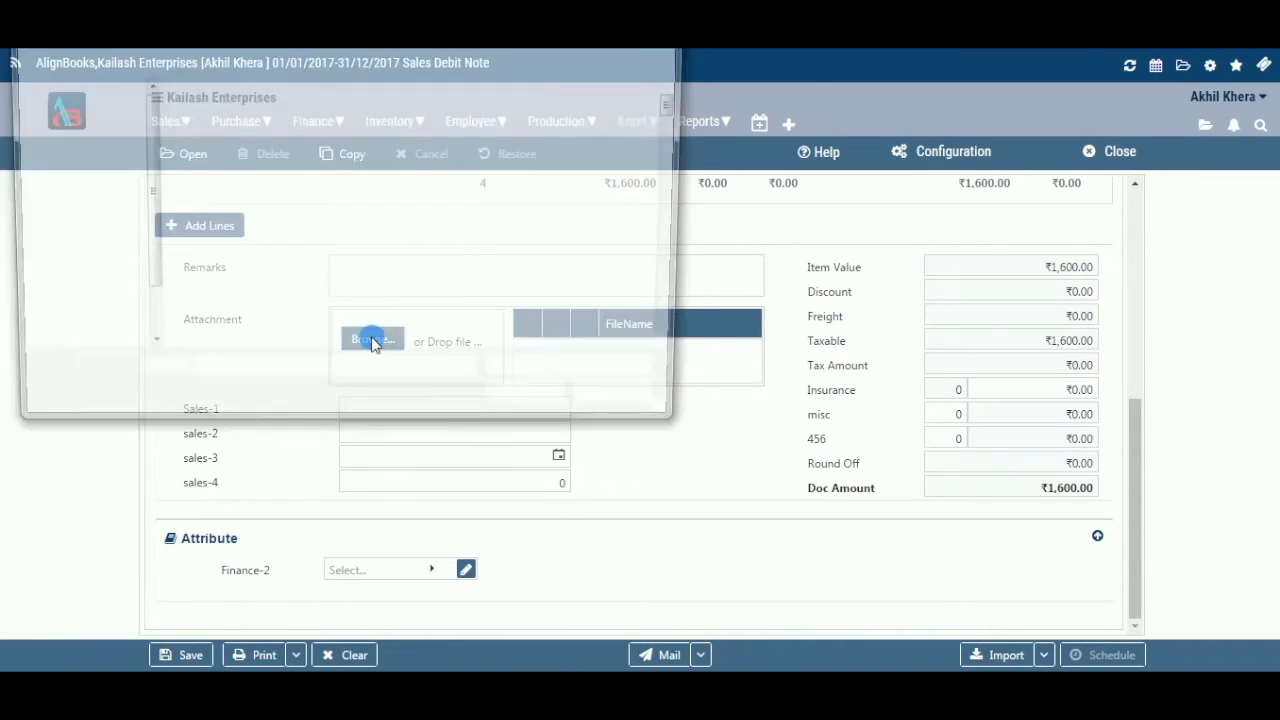
pyautogui.moveTo(676, 120); pyautogui.dragTo(683, 262)
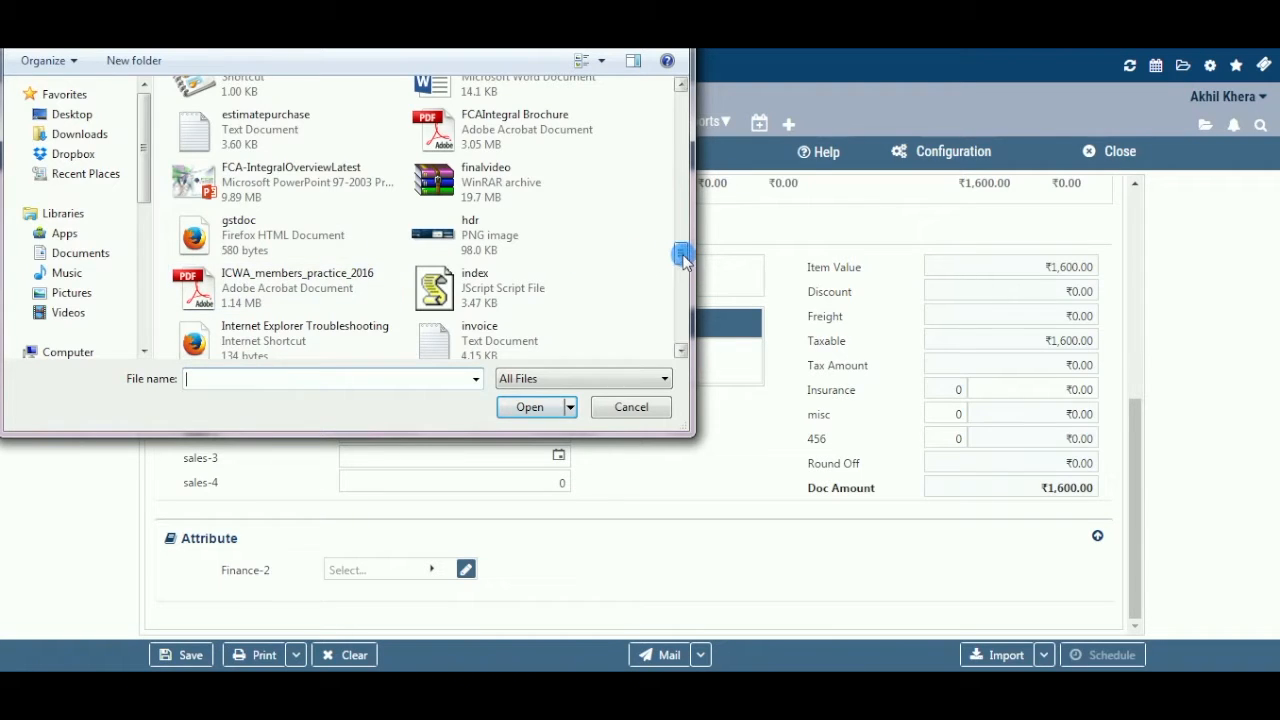
pyautogui.moveTo(683, 258); pyautogui.dragTo(683, 266)
pyautogui.click(500, 205)
pyautogui.click(513, 412)
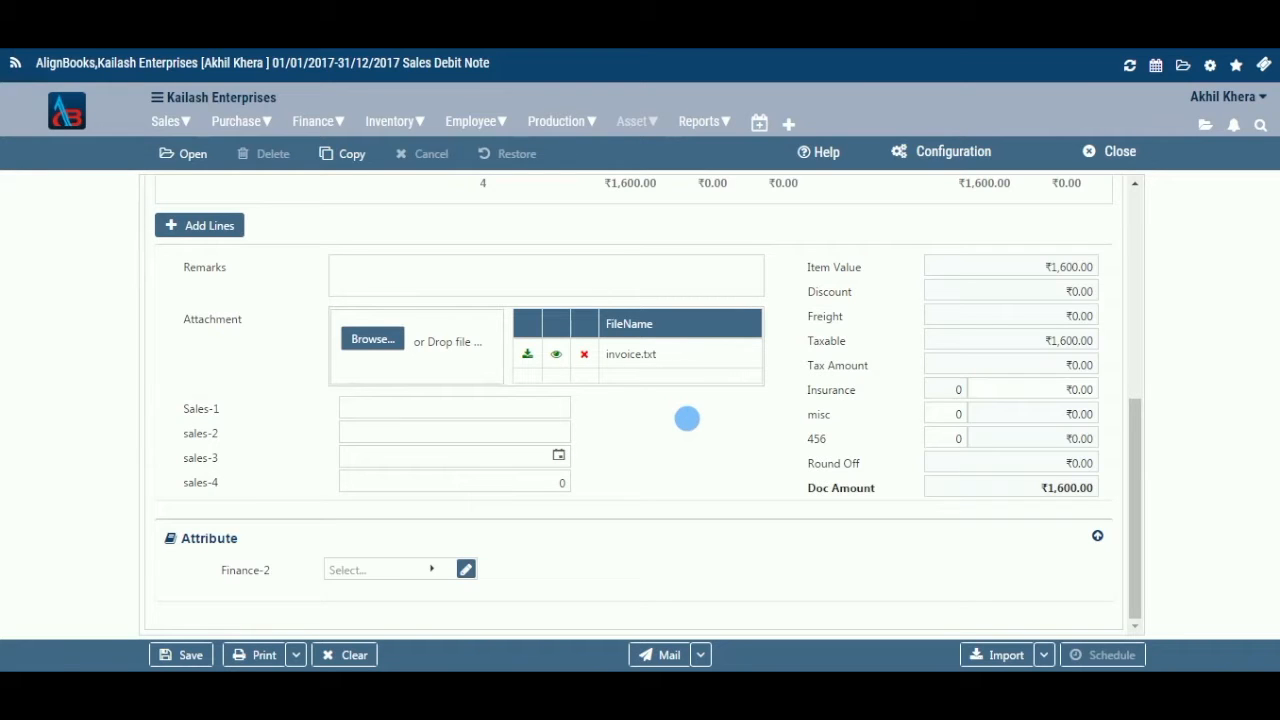
pyautogui.click(510, 416)
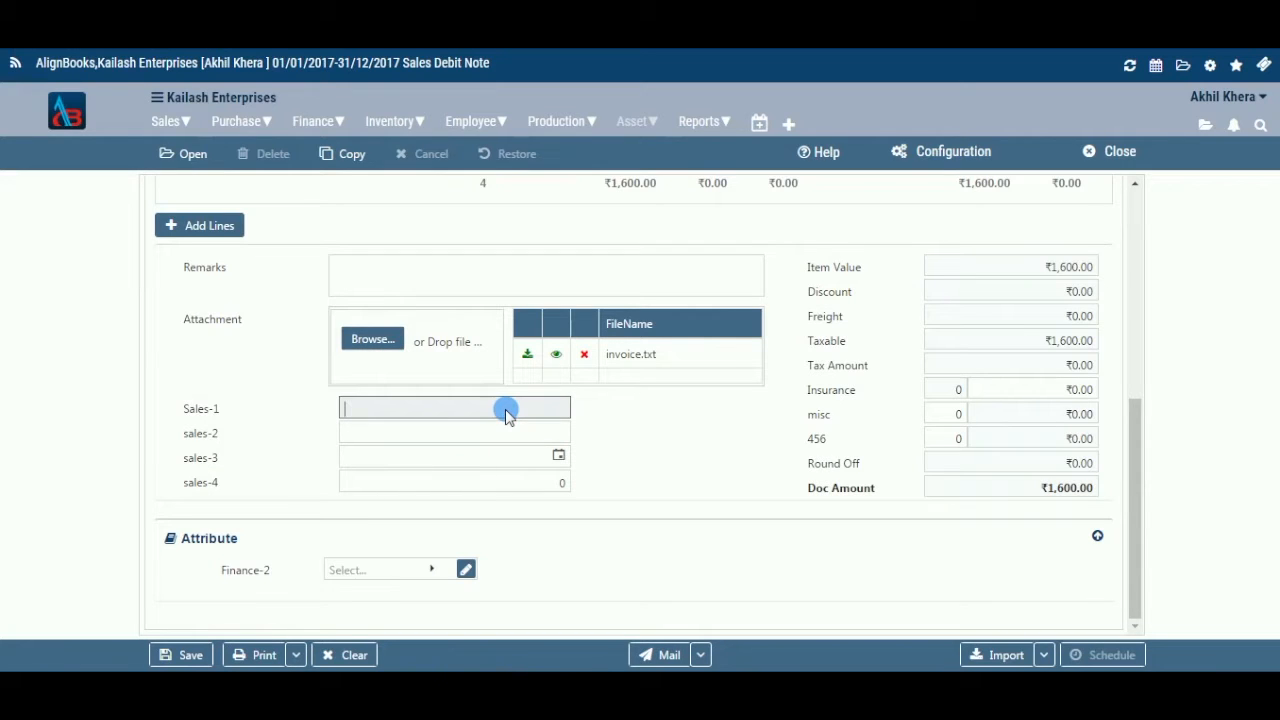
# Enter a name in Sales-1, 9 in sales-2, 28/06/2017 in sales-3, and the amount in sales-4
pyautogui.write('James')
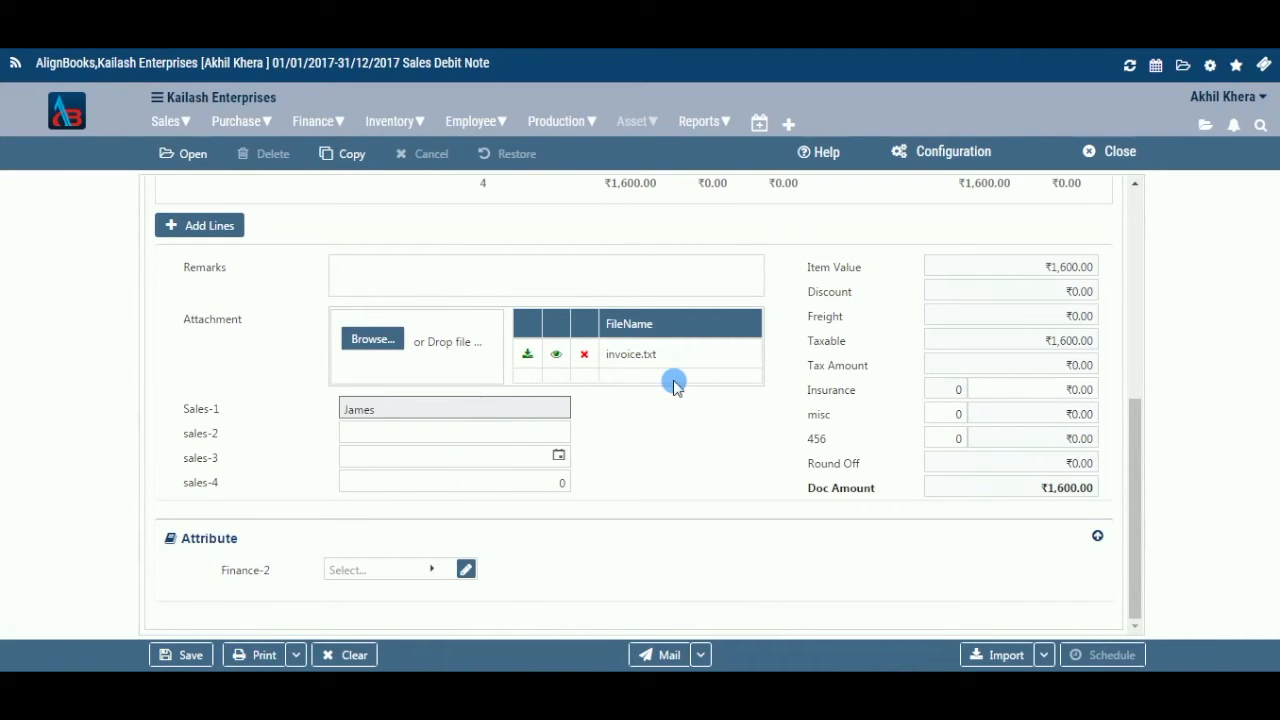
pyautogui.press('Tab')
pyautogui.write('9')
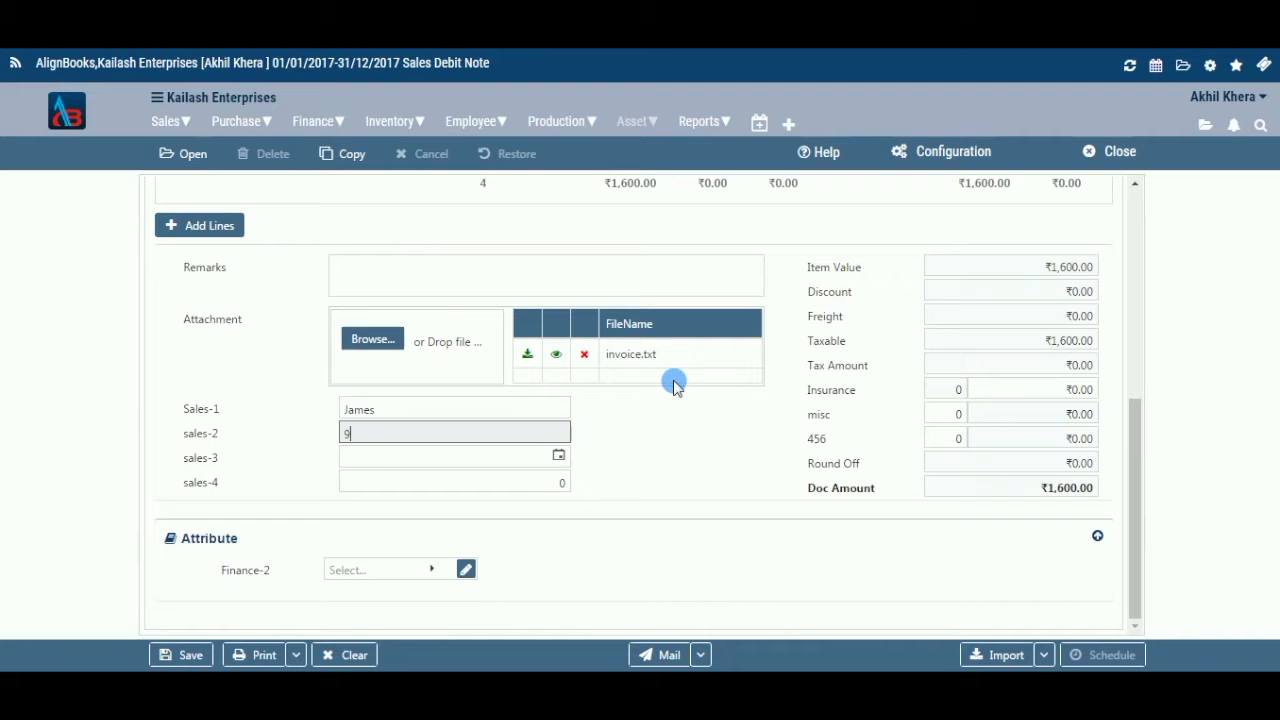
pyautogui.press('Tab')
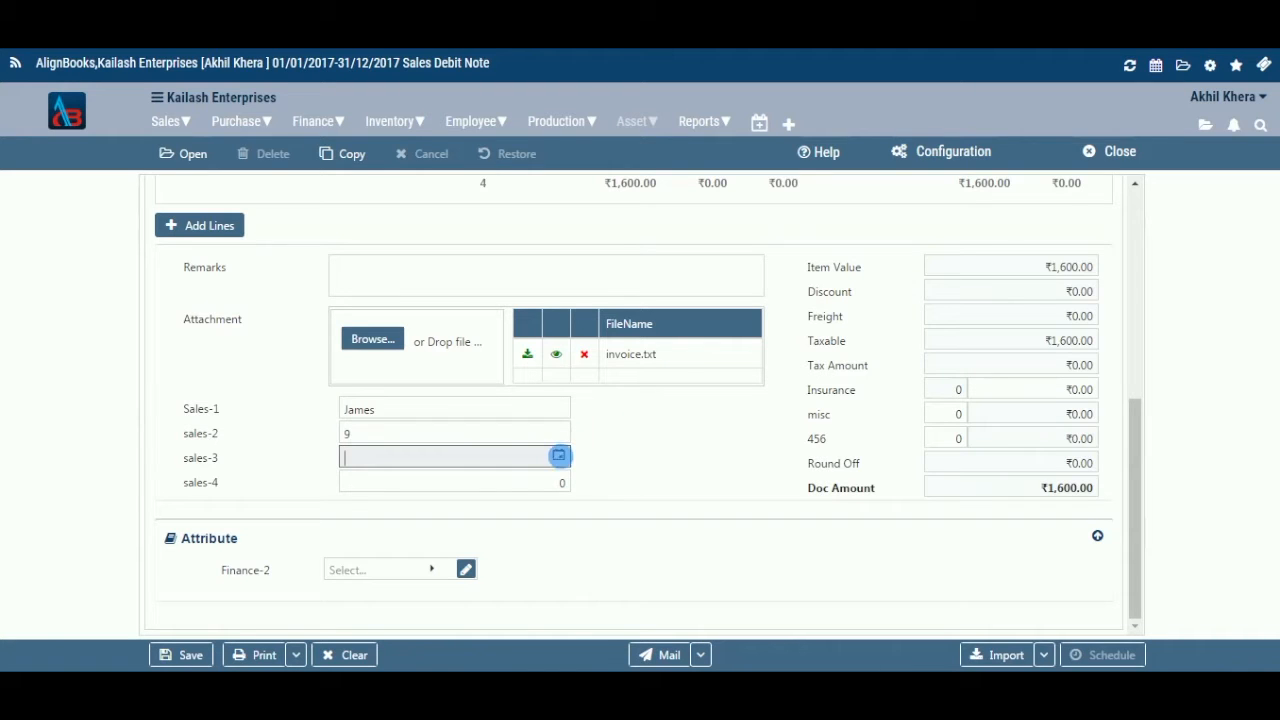
pyautogui.click(559, 455)
pyautogui.click(500, 370)
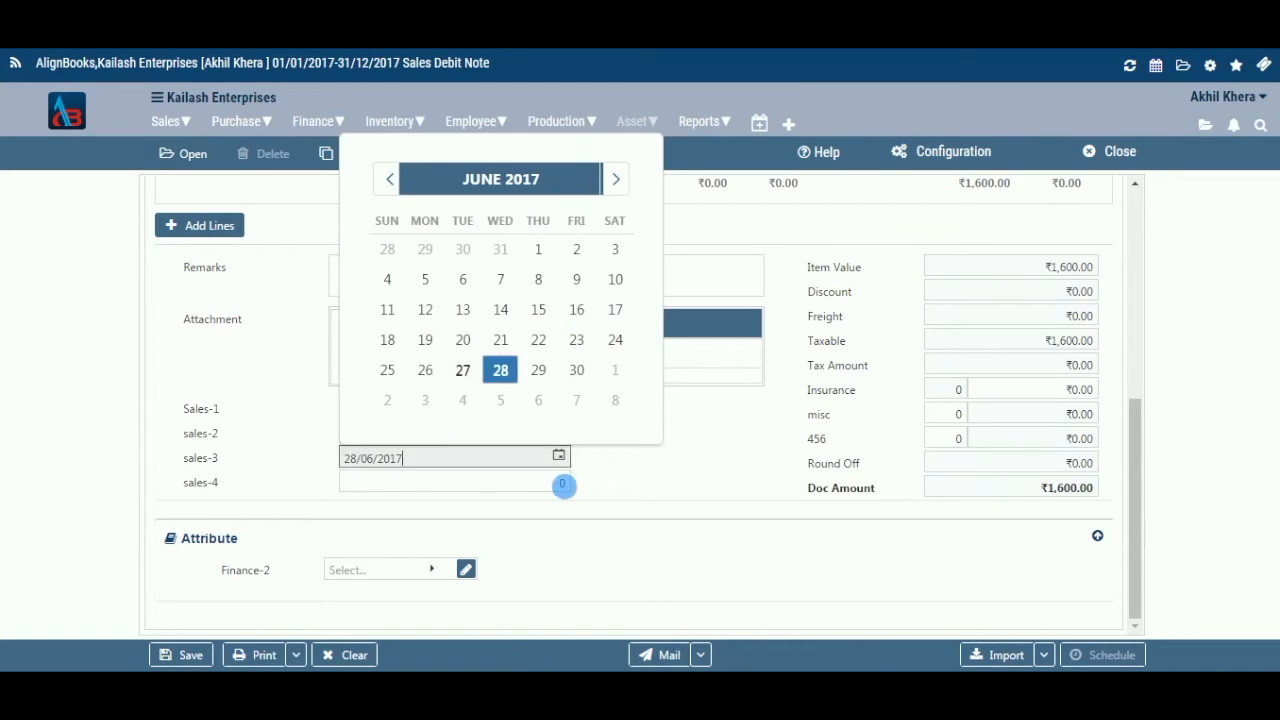
pyautogui.click(558, 483)
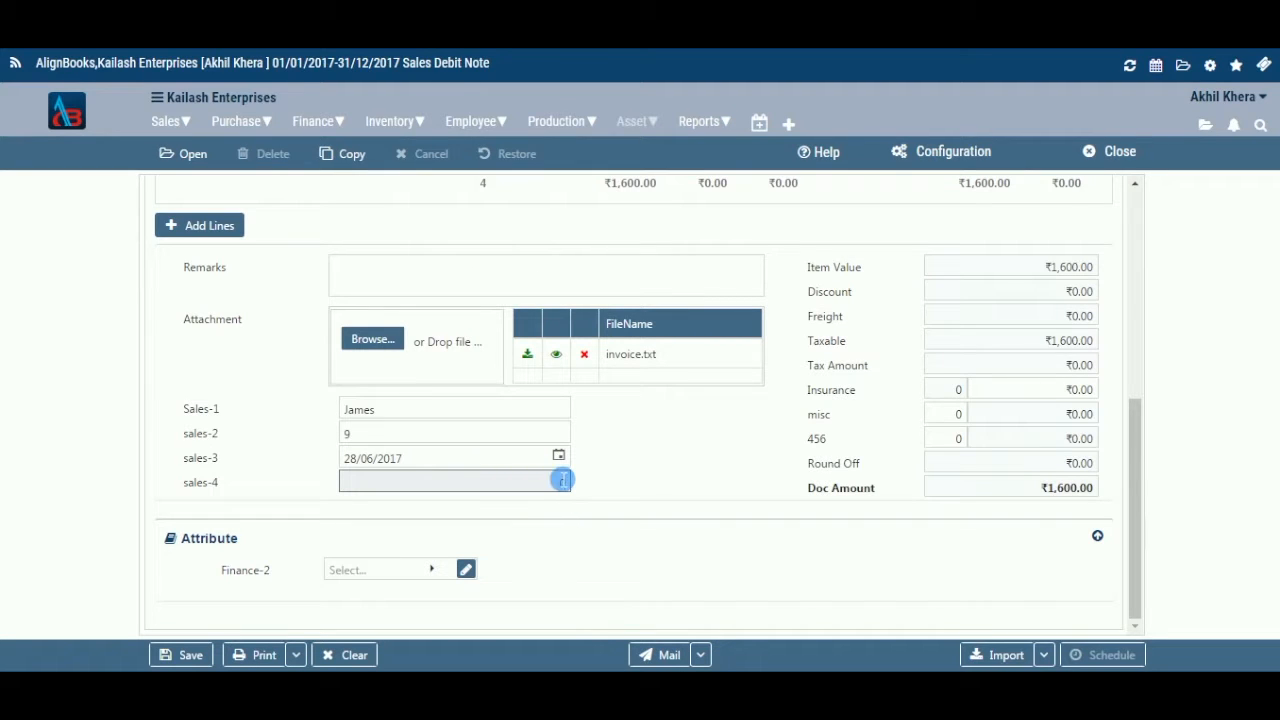
pyautogui.write('10000')
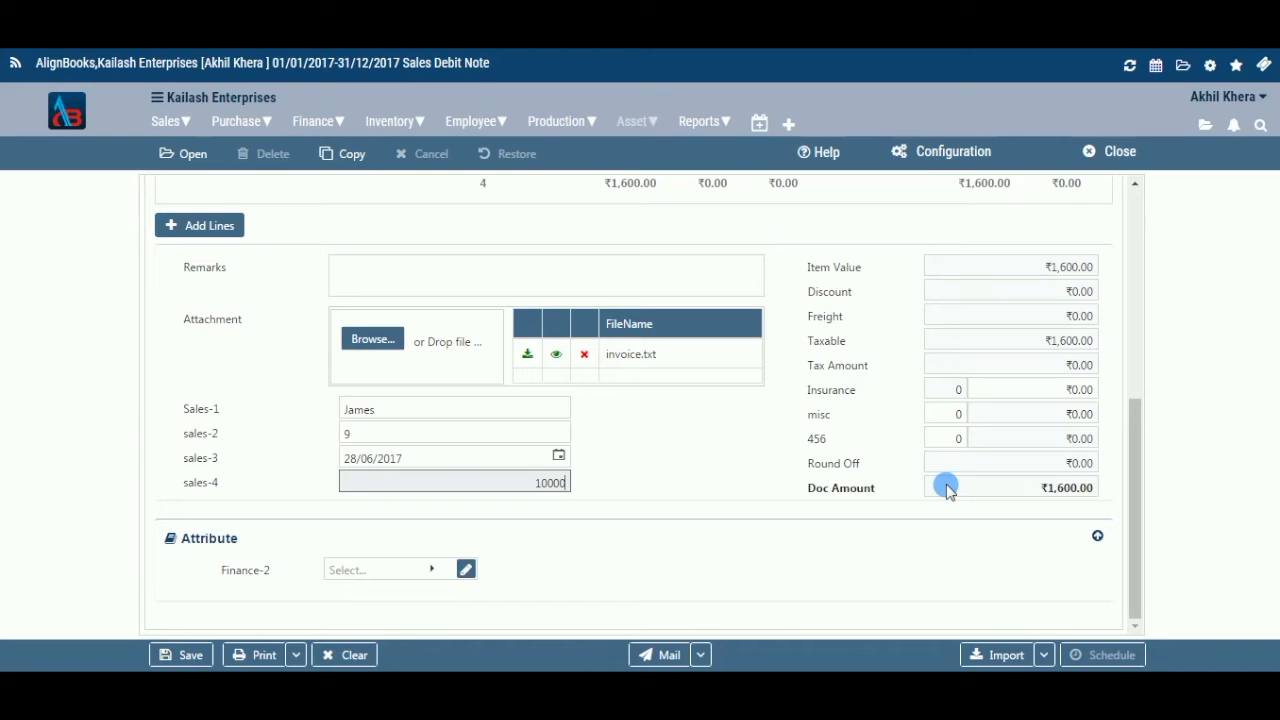
pyautogui.click(433, 575)
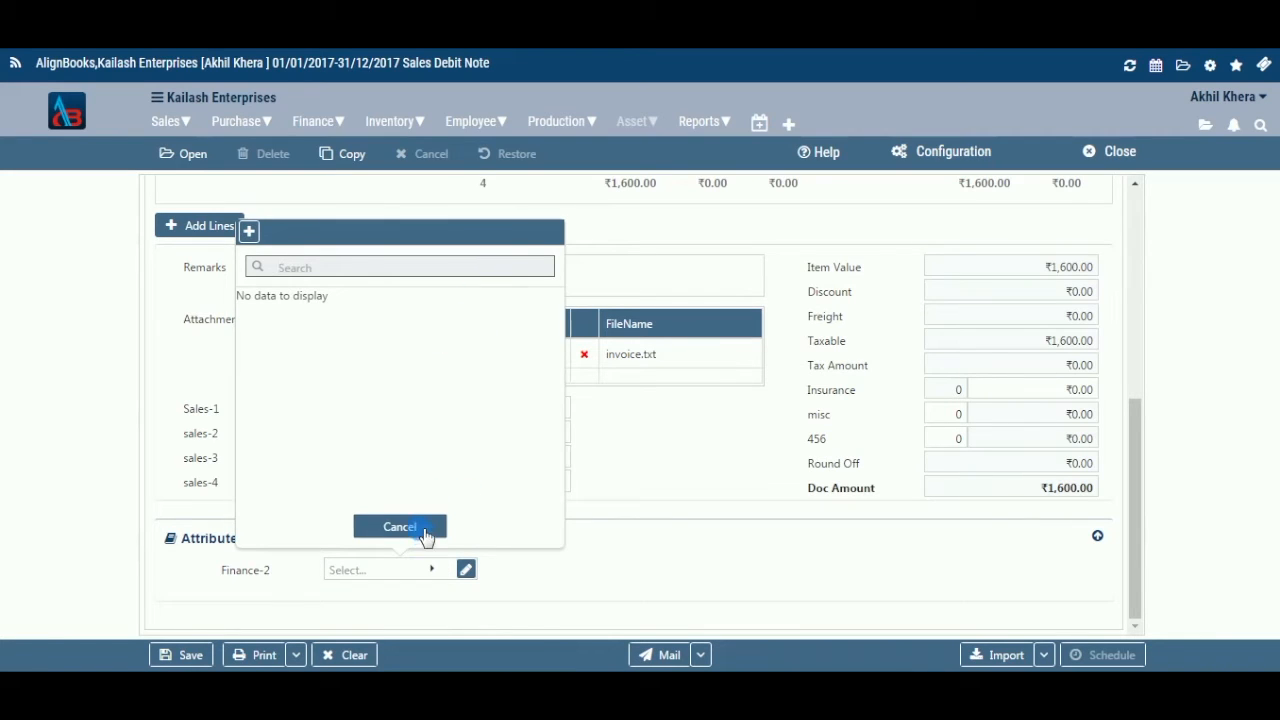
pyautogui.click(421, 521)
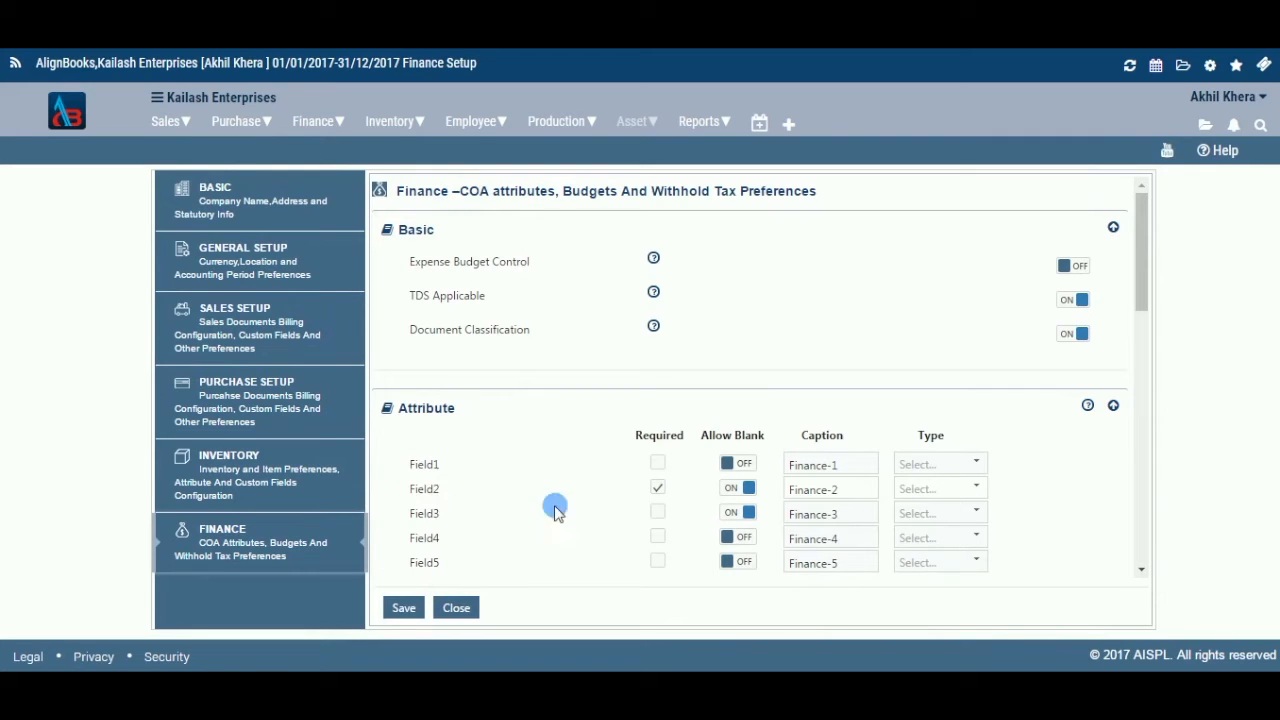
pyautogui.click(851, 499)
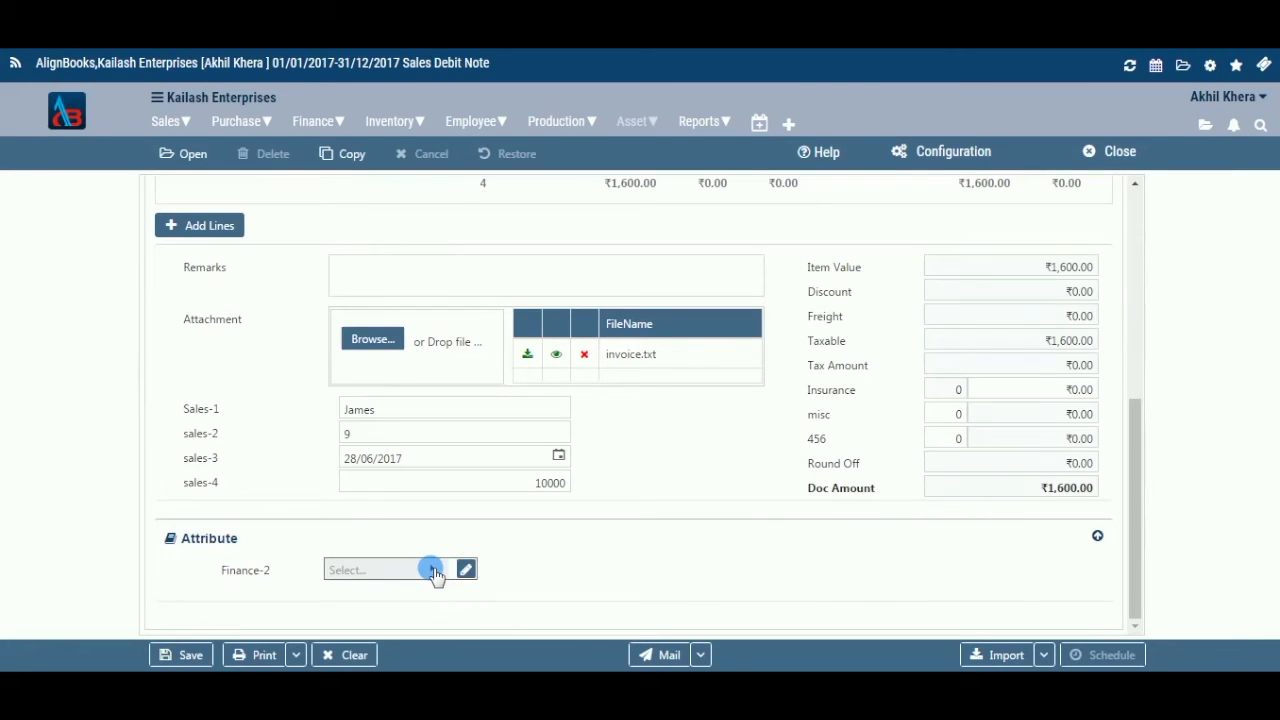
# Dismiss the empty Finance-2 list, save the debit note, and view its print options
pyautogui.click(435, 572)
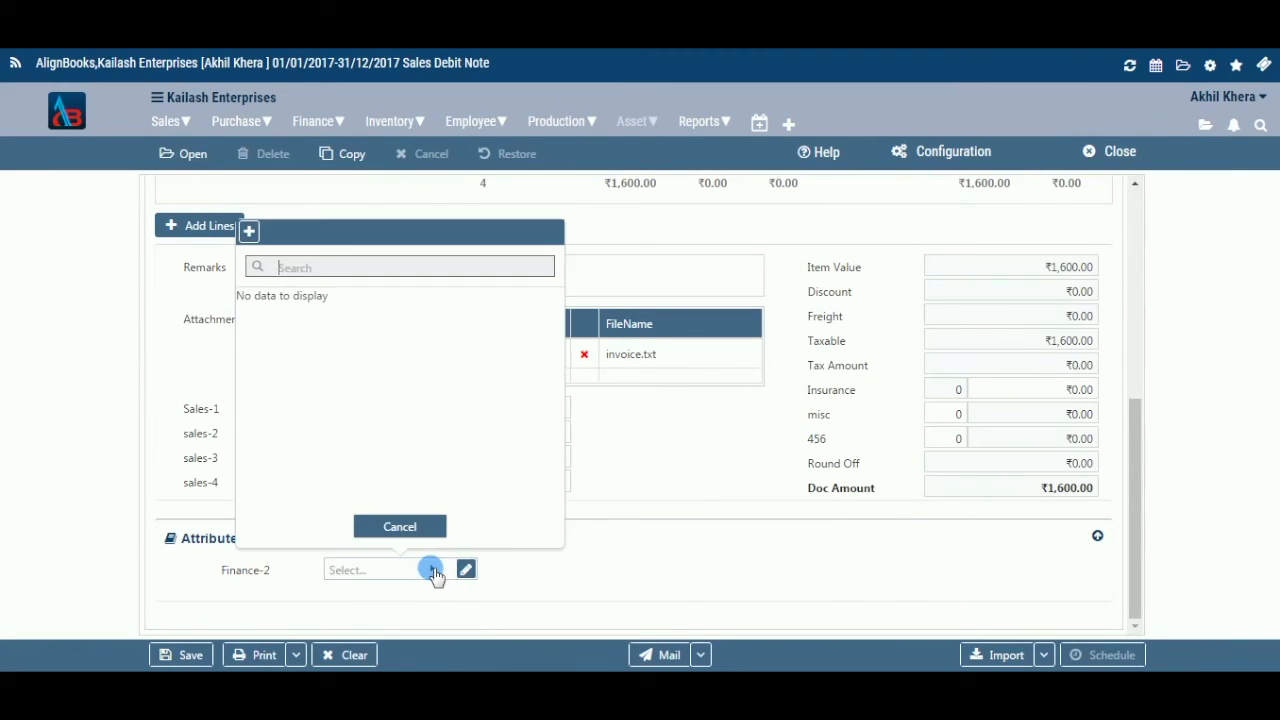
pyautogui.click(395, 530)
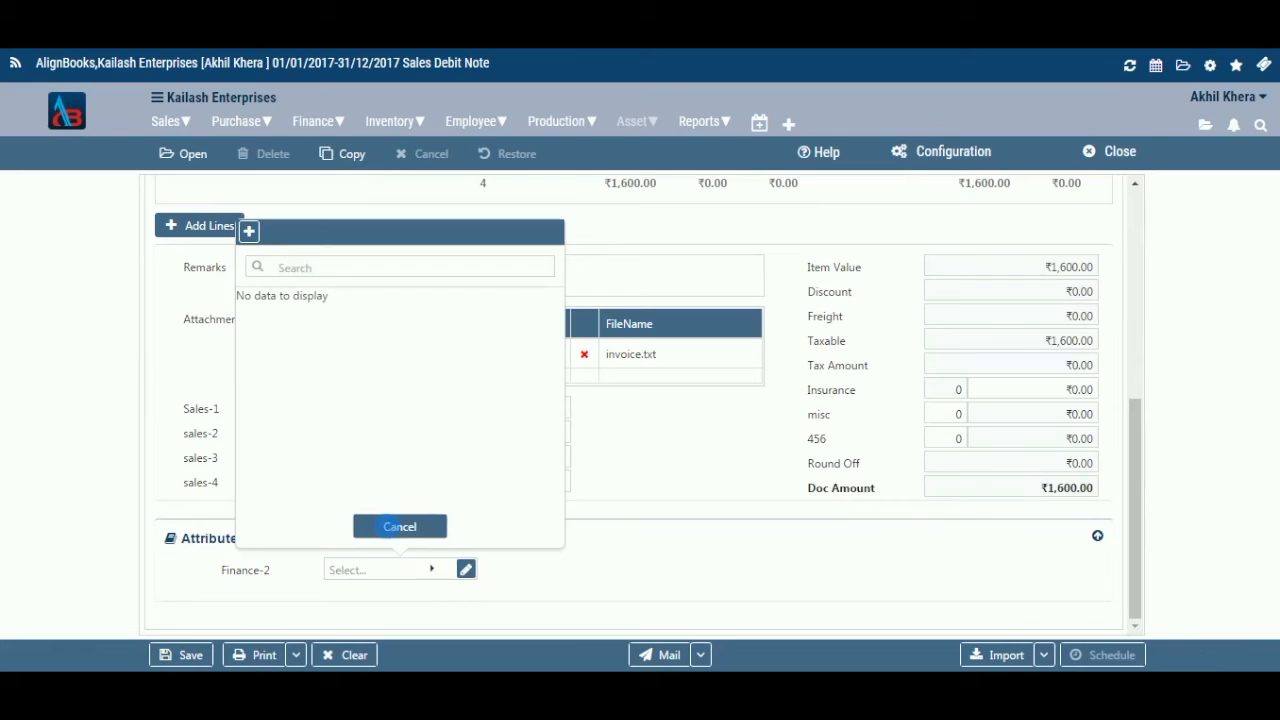
pyautogui.click(192, 655)
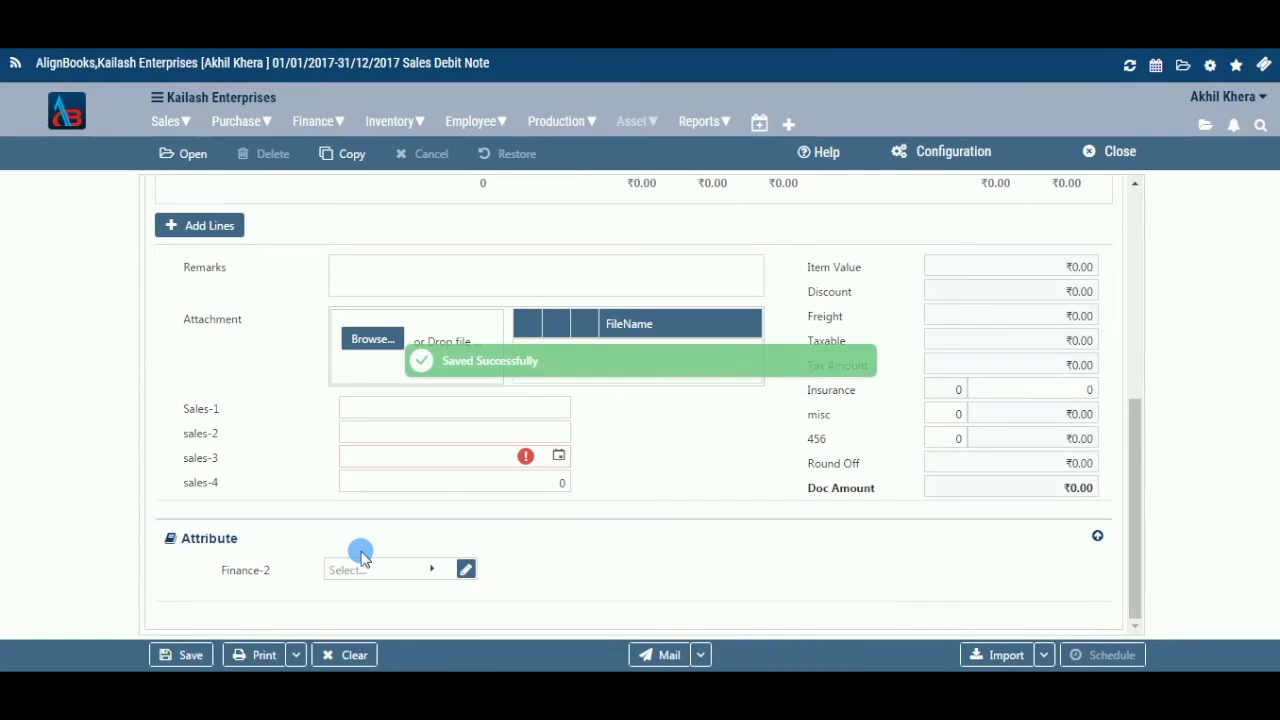
pyautogui.click(297, 656)
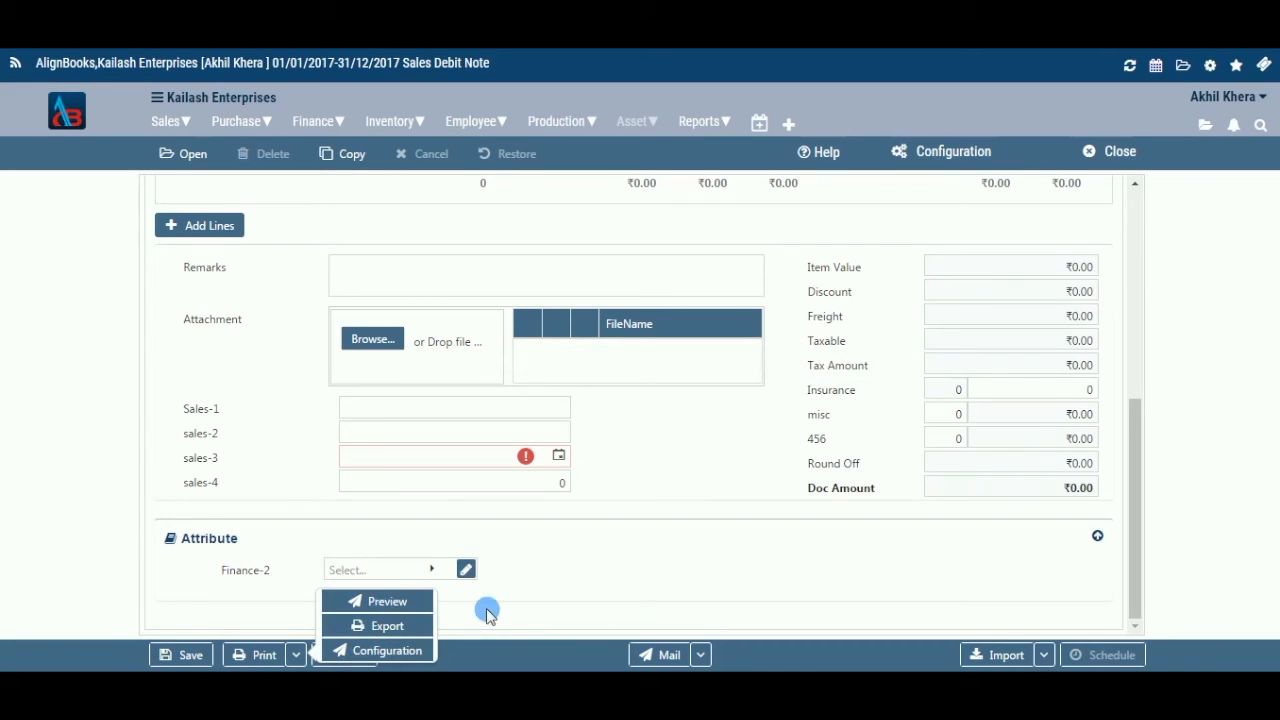
pyautogui.click(698, 655)
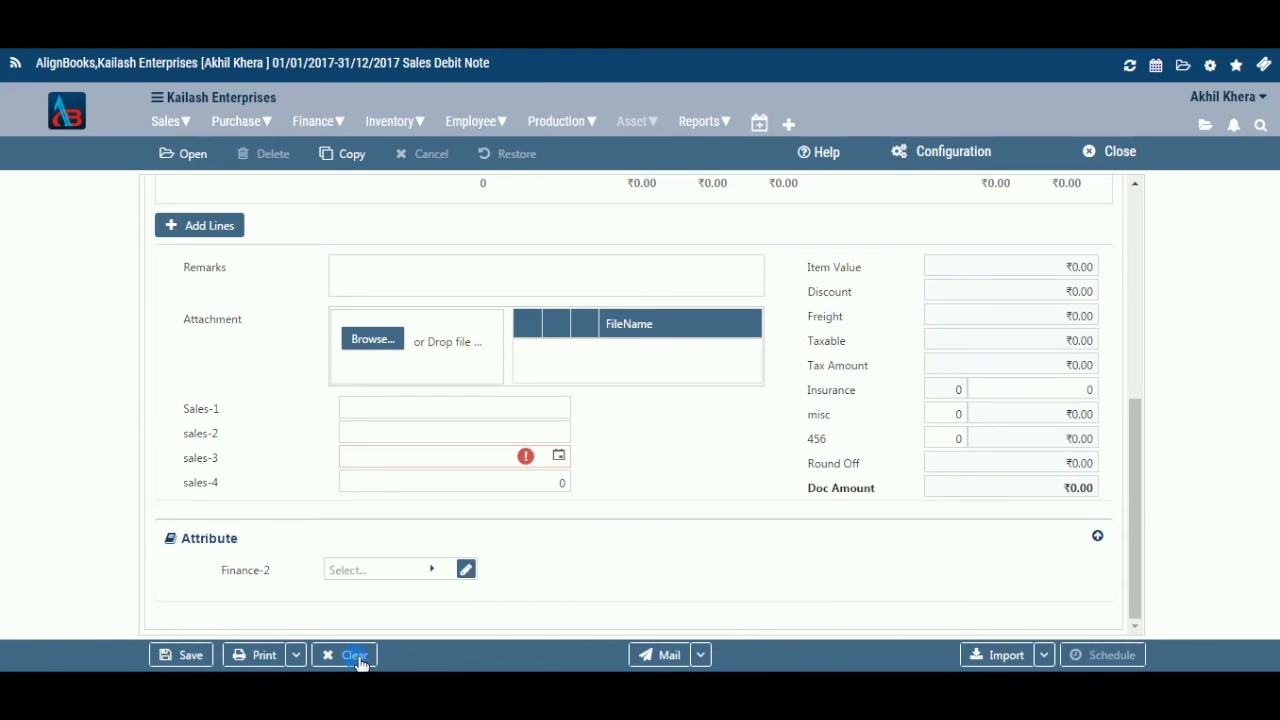
pyautogui.click(1045, 655)
pyautogui.click(1120, 652)
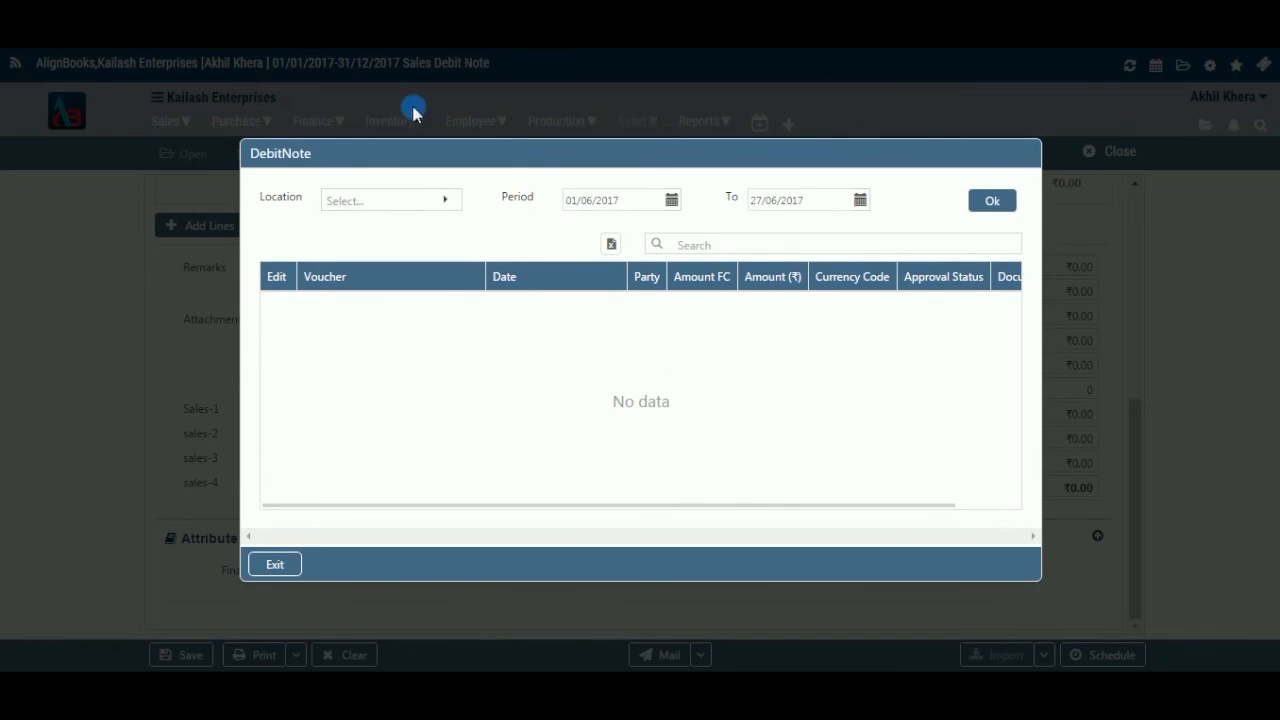
pyautogui.click(446, 201)
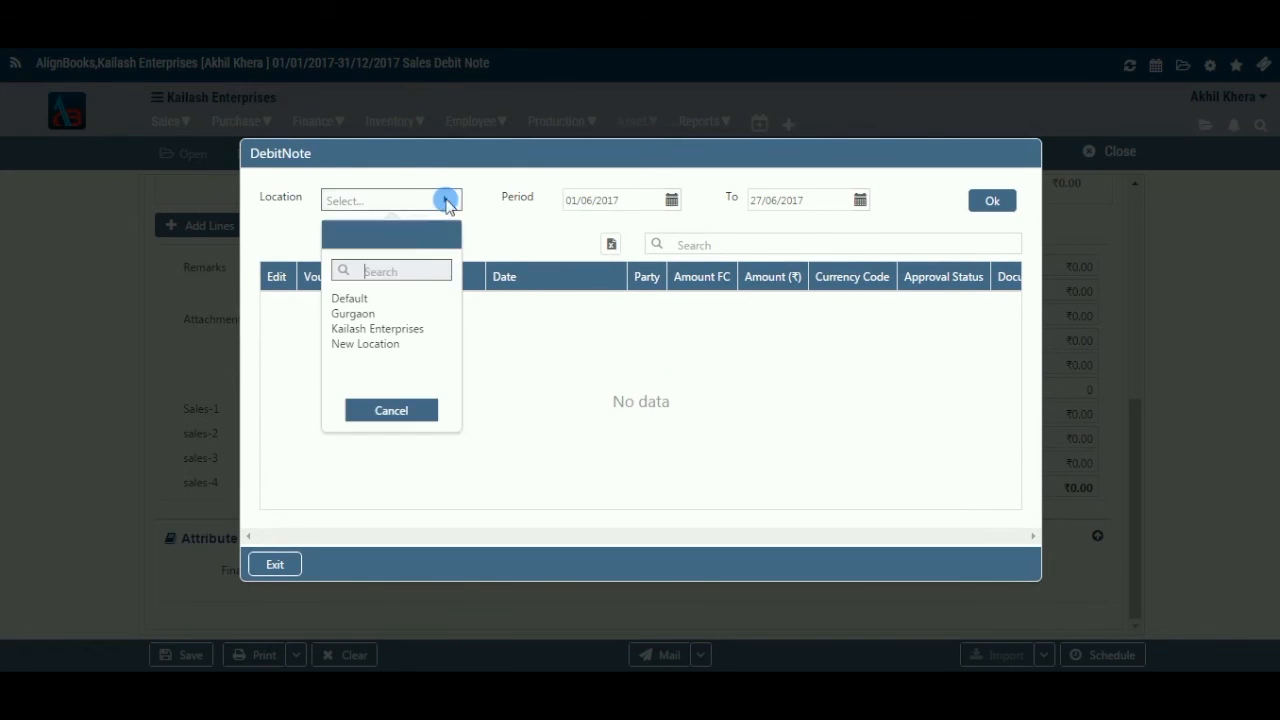
pyautogui.click(386, 313)
pyautogui.click(985, 202)
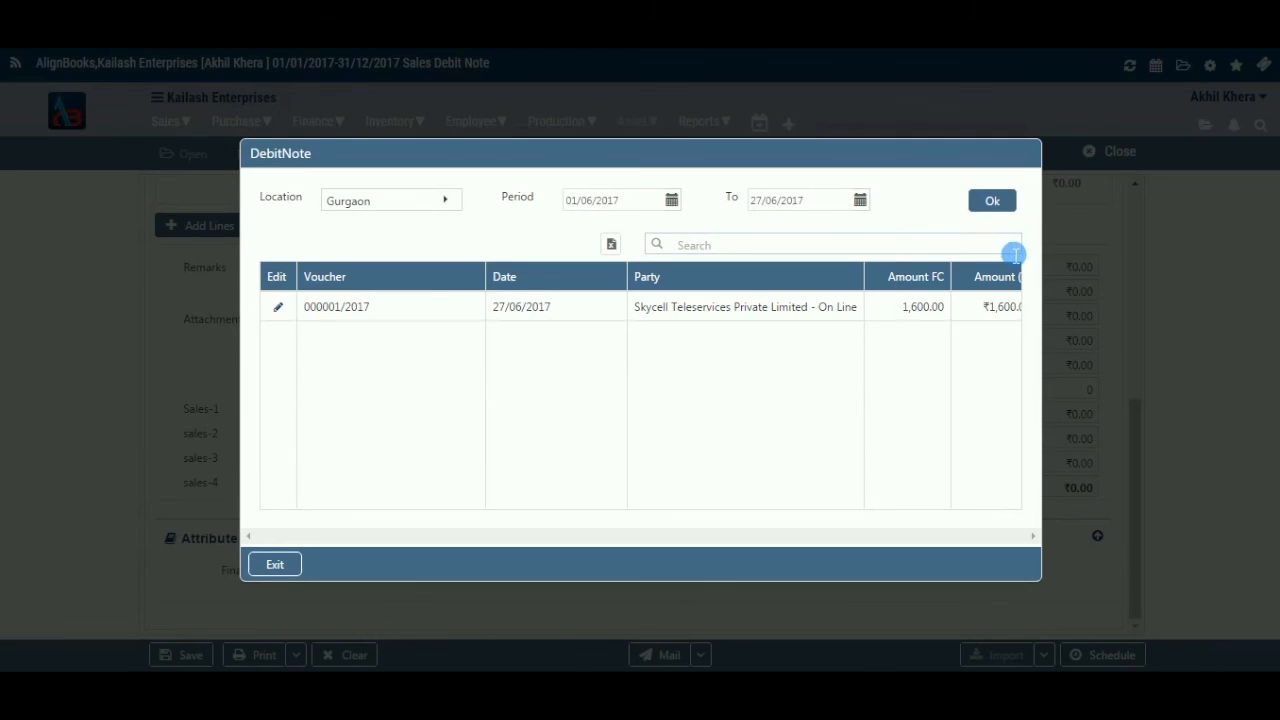
pyautogui.click(293, 568)
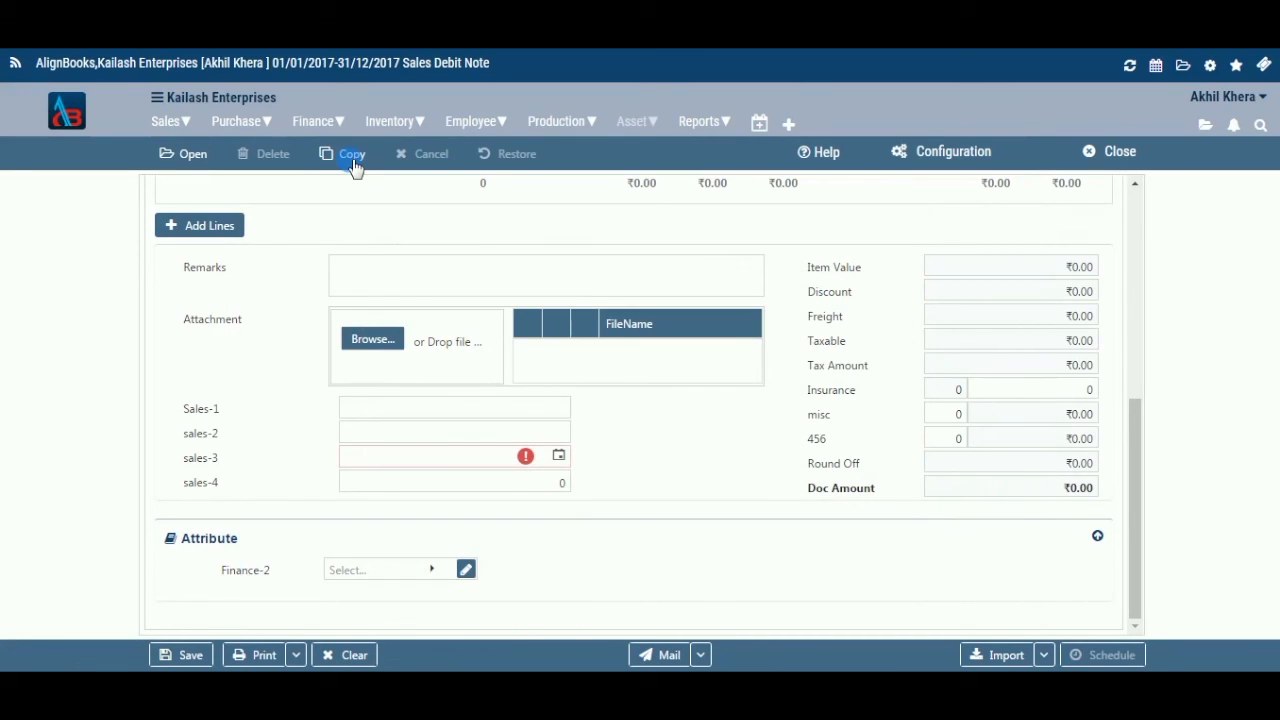
# Open the Copy From DebitNote list showing voucher 000001/2017, then close it
pyautogui.click(352, 158)
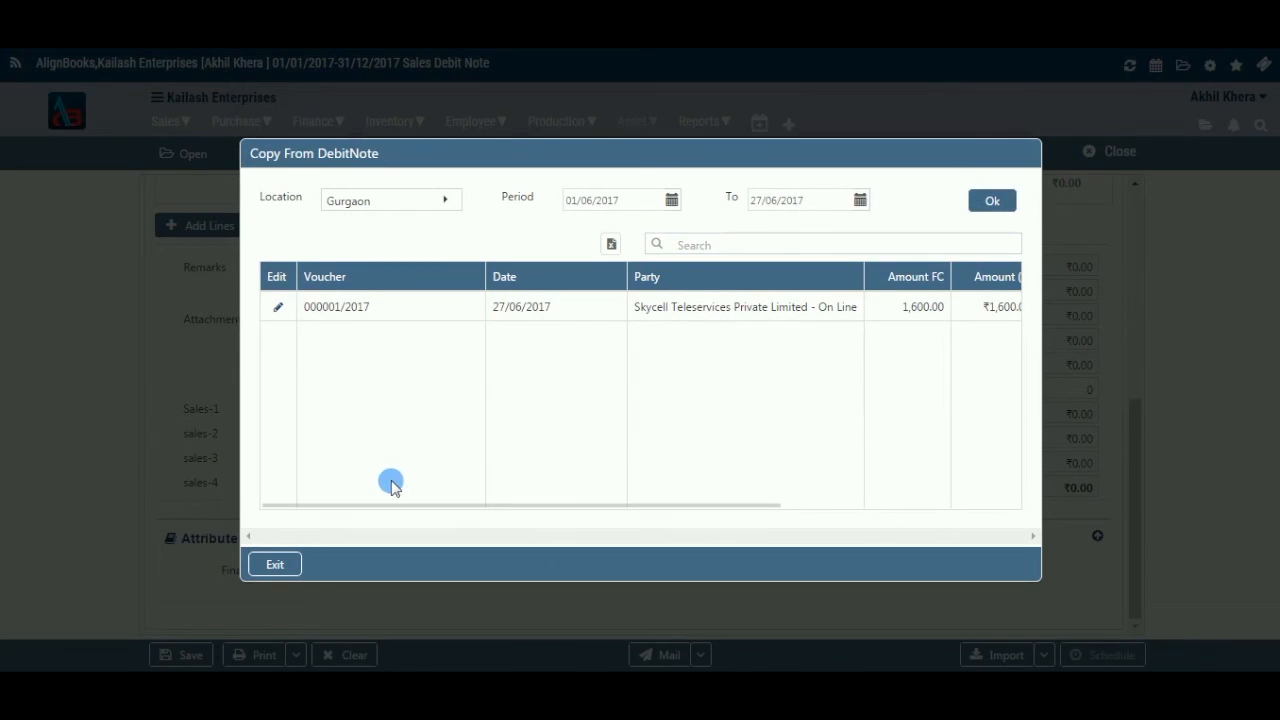
pyautogui.click(287, 564)
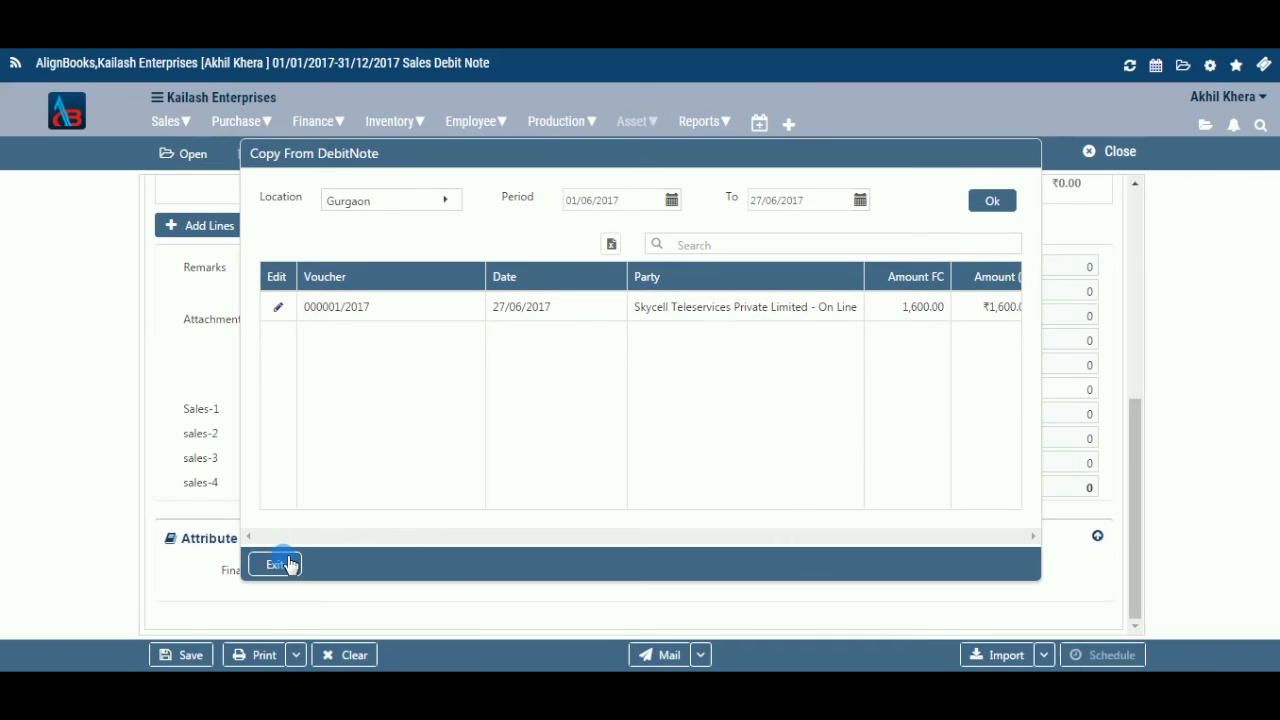